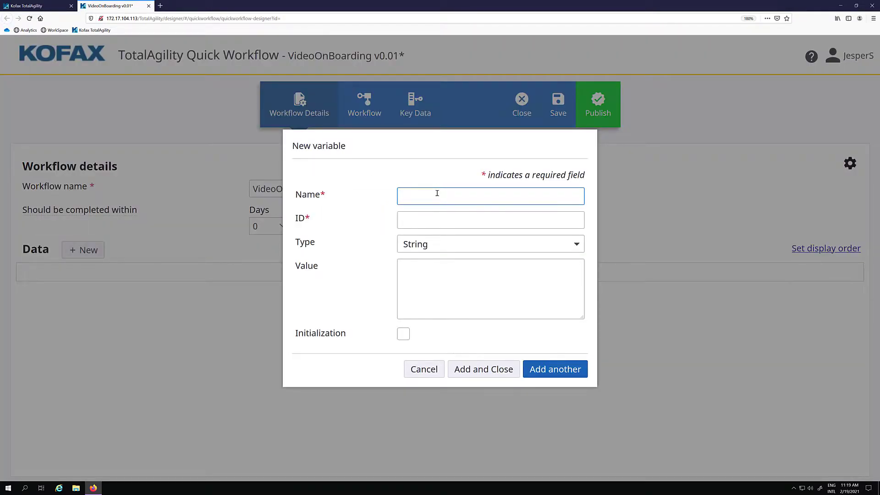
- Add First Name and Last Name text variables, both marked for initialization
text(First NAme)
key(BackSpace)
key(BackSpace)
key(BackSpace)
text(ame)
click(403, 334)
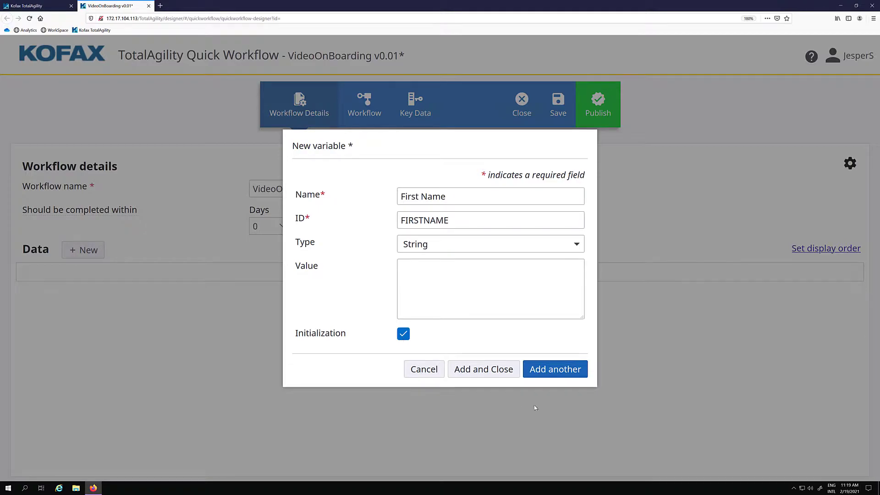
click(567, 375)
text(Last Name)
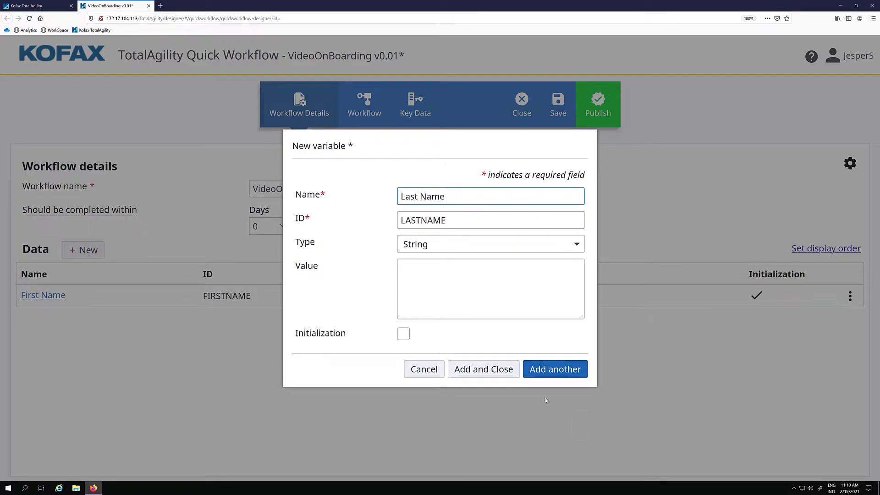
click(403, 334)
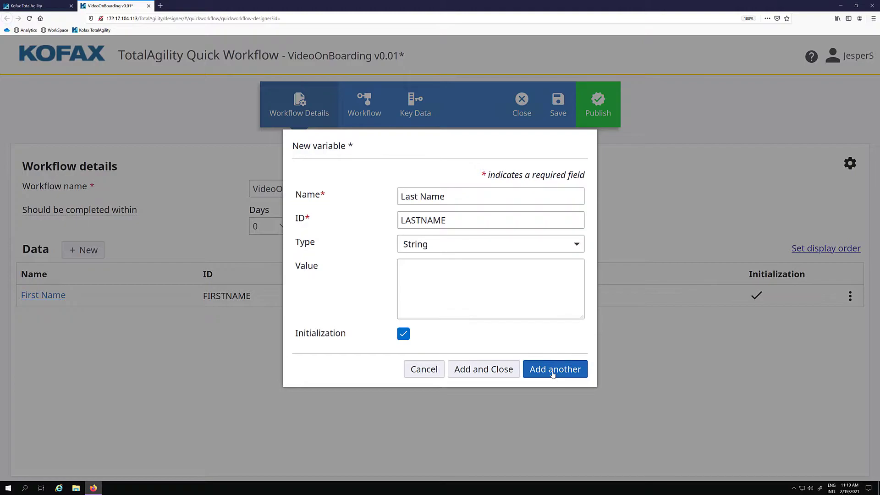
click(553, 374)
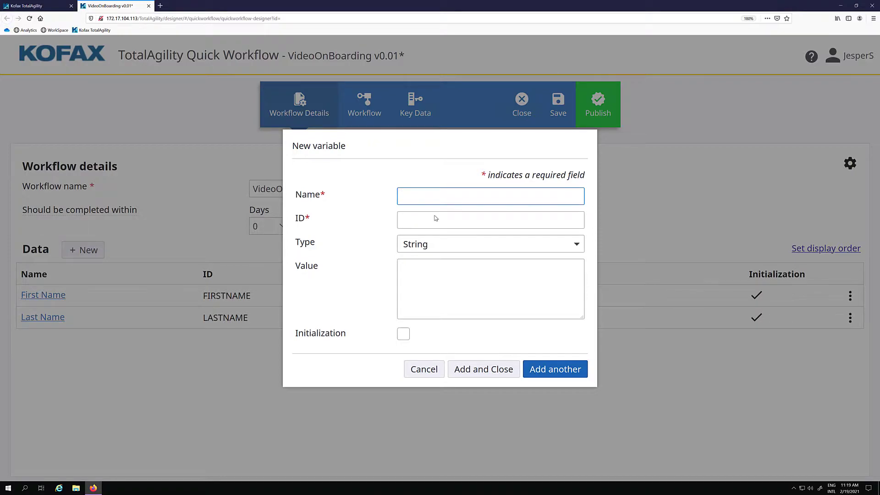
- Add a Full Name text variable and a Decimal Loan Amount variable
text(Fulle)
key(BackSpace)
key(BackSpace)
text(l Name)
click(570, 371)
text(L)
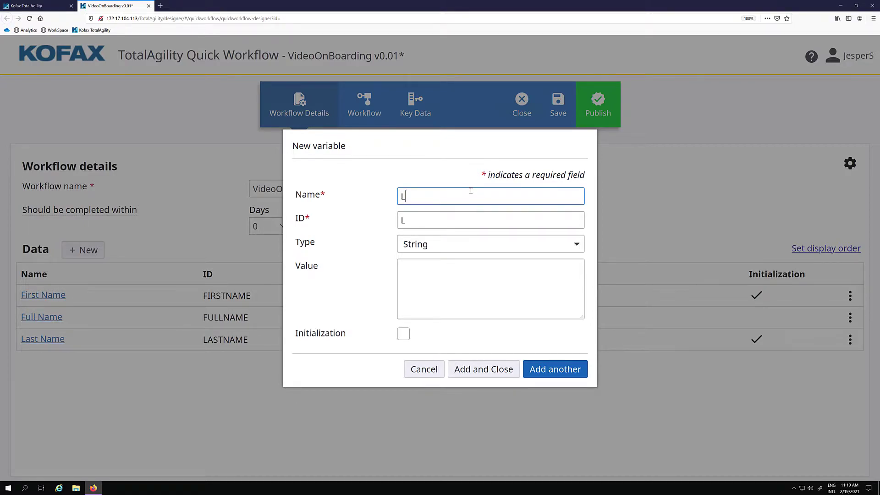
text(oan Amount)
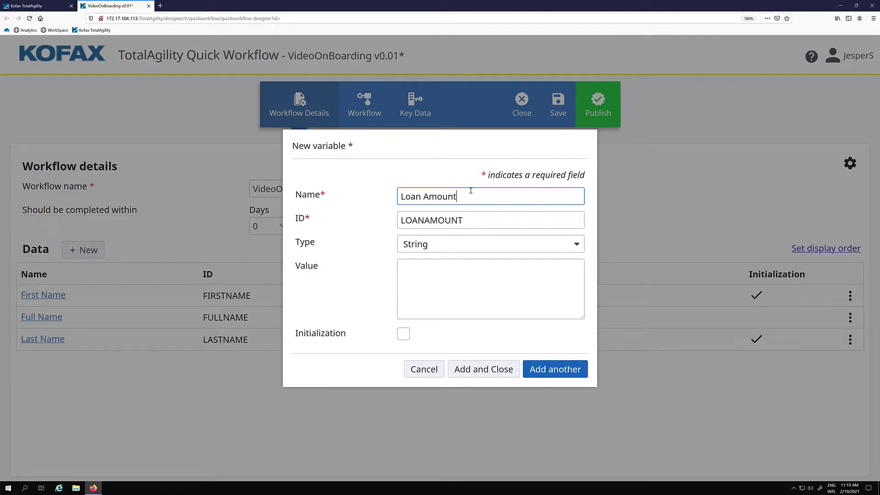
click(463, 243)
click(436, 289)
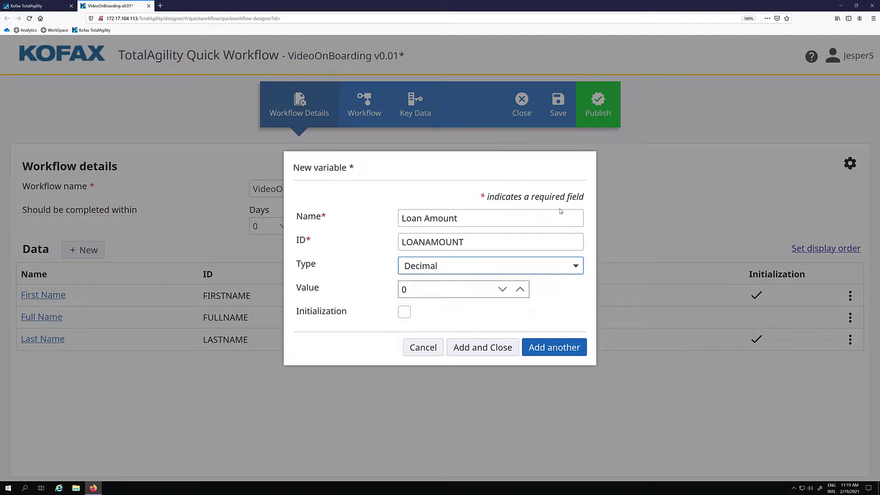
click(483, 355)
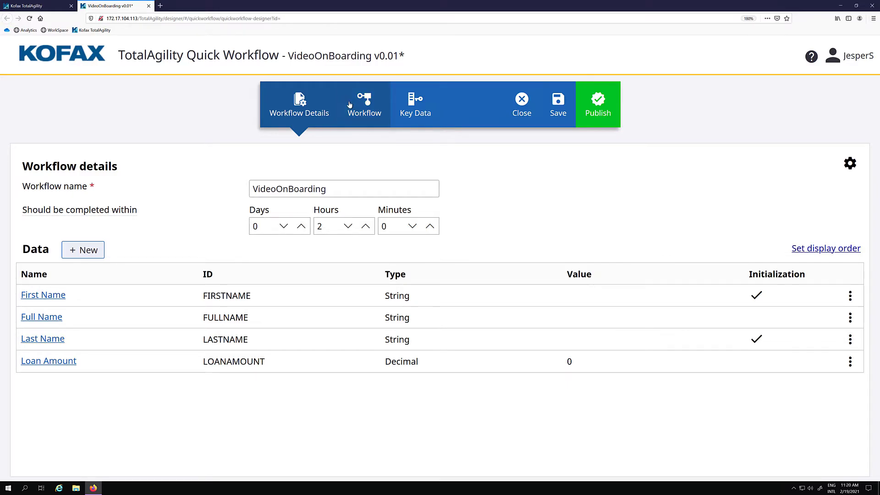
- On the workflow diagram, add a 'Gather Information' activity after Start, due in 10 minutes
click(359, 113)
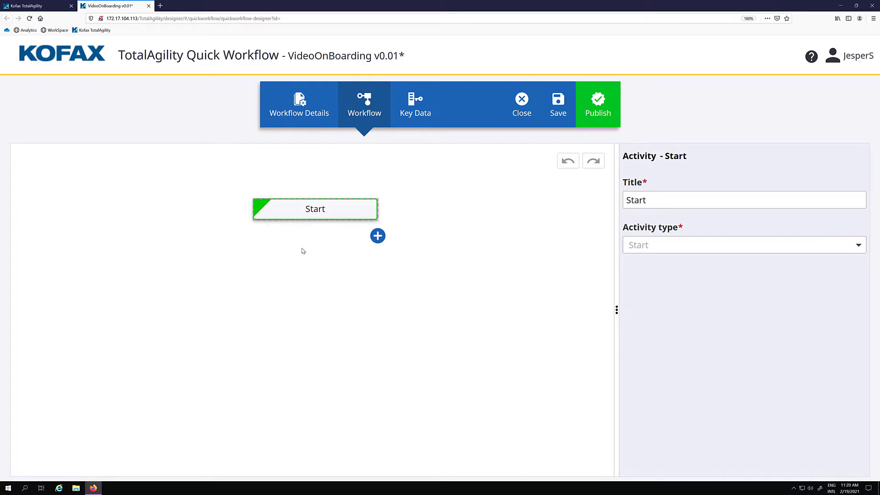
click(378, 236)
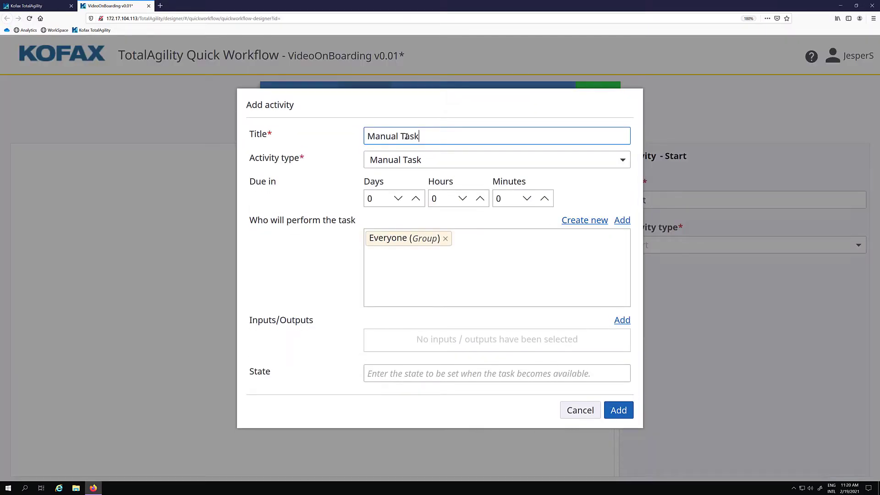
drag(437, 136, 331, 117)
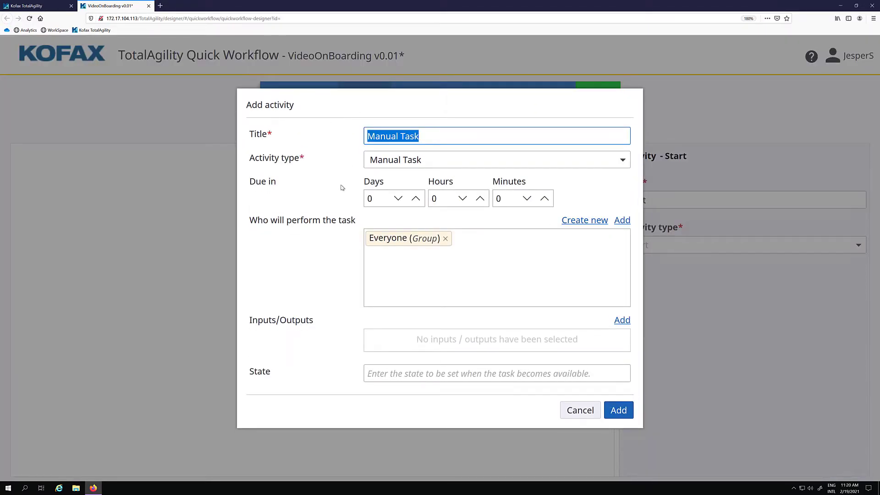
text(Gather Information)
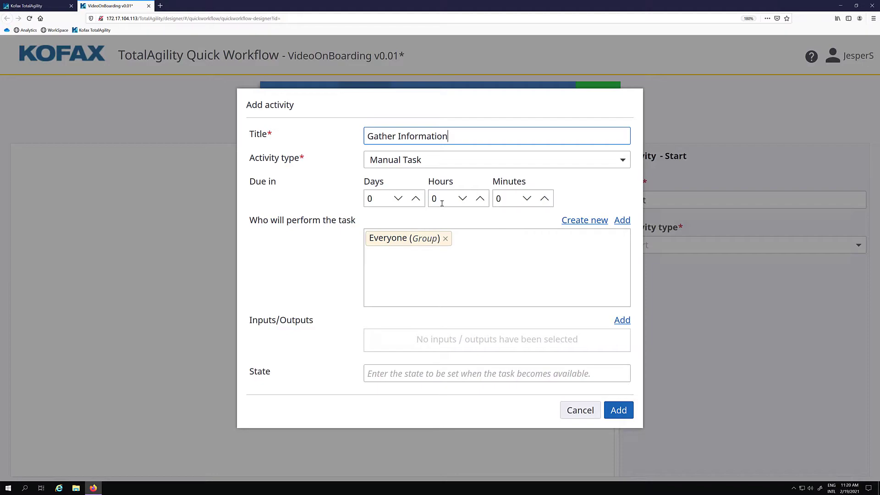
click(510, 199)
double_click(504, 200)
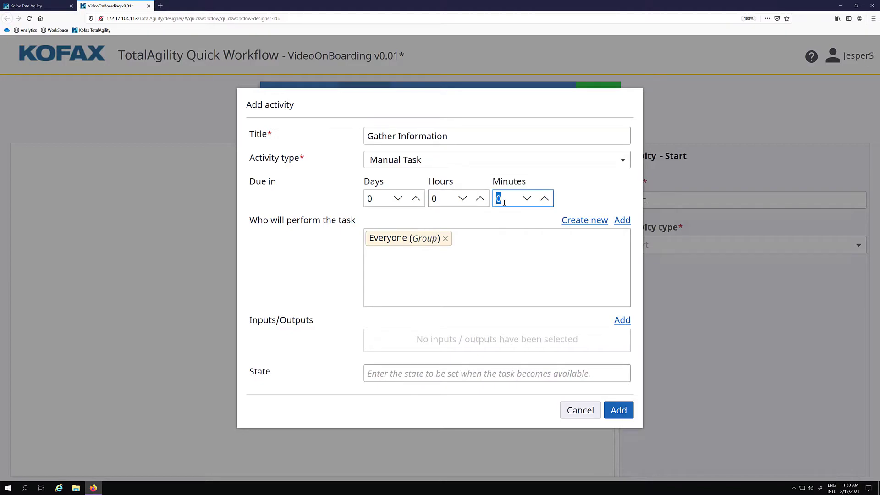
text(10)
click(496, 341)
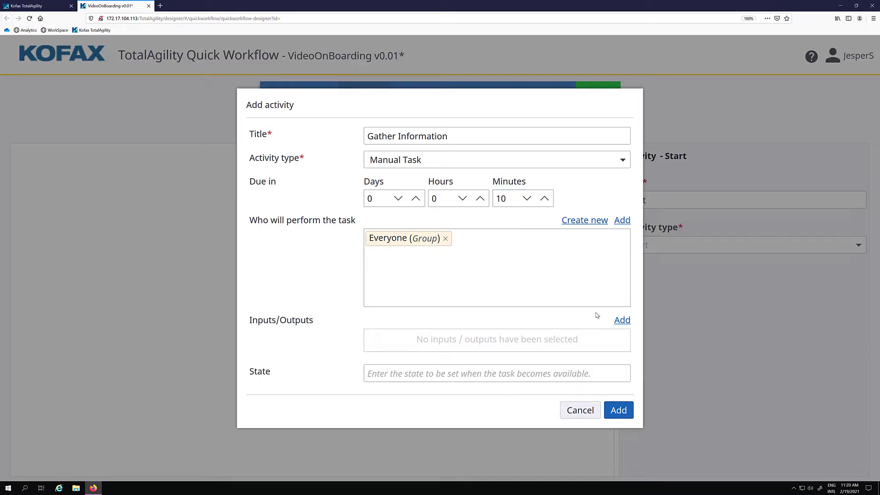
- Give the task editable First Name, Last Name and Loan Amount variables and add it
click(621, 320)
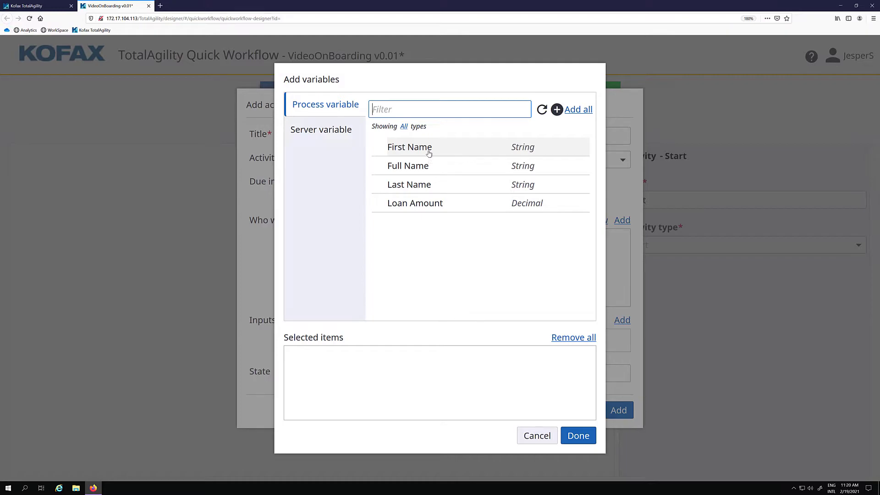
click(429, 153)
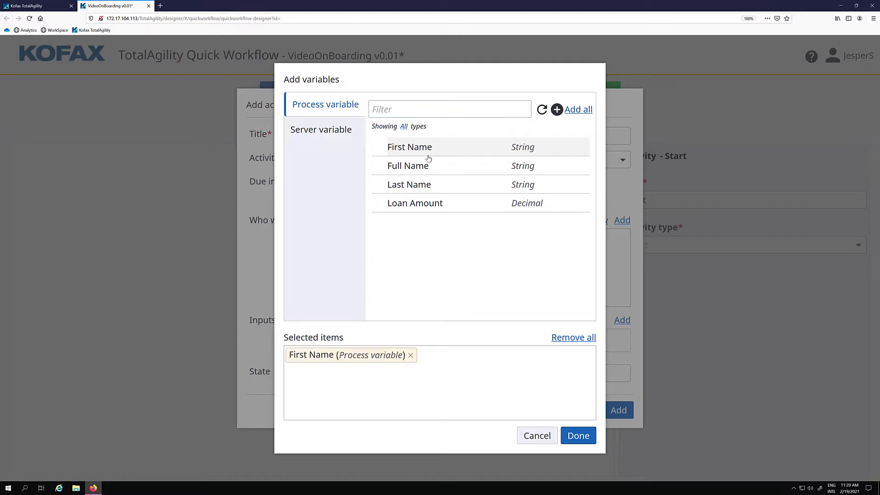
click(422, 184)
click(439, 209)
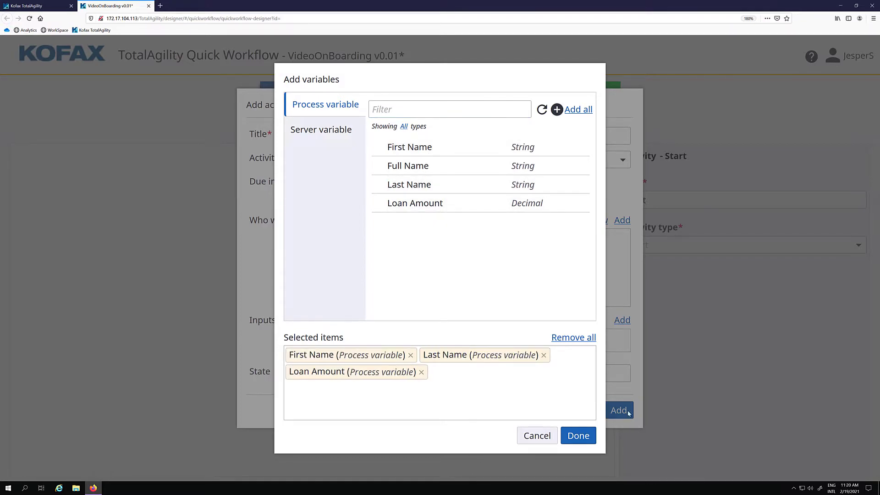
click(578, 435)
click(553, 329)
click(554, 352)
click(553, 375)
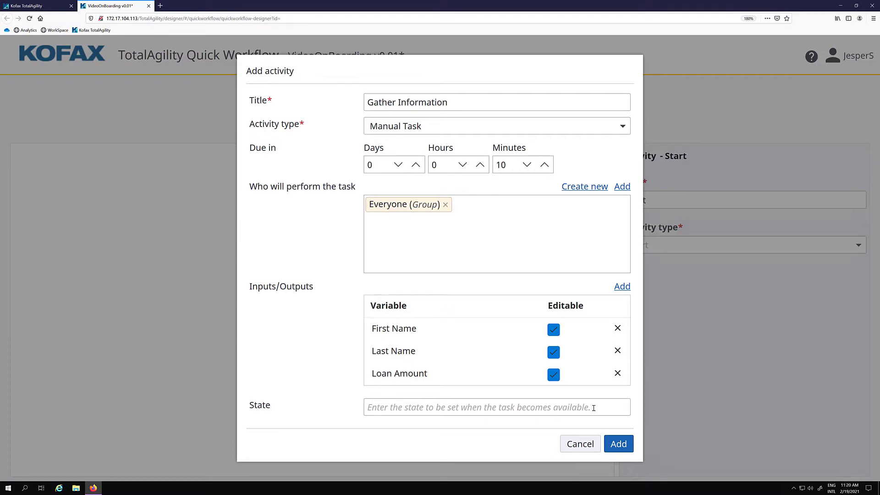
click(619, 443)
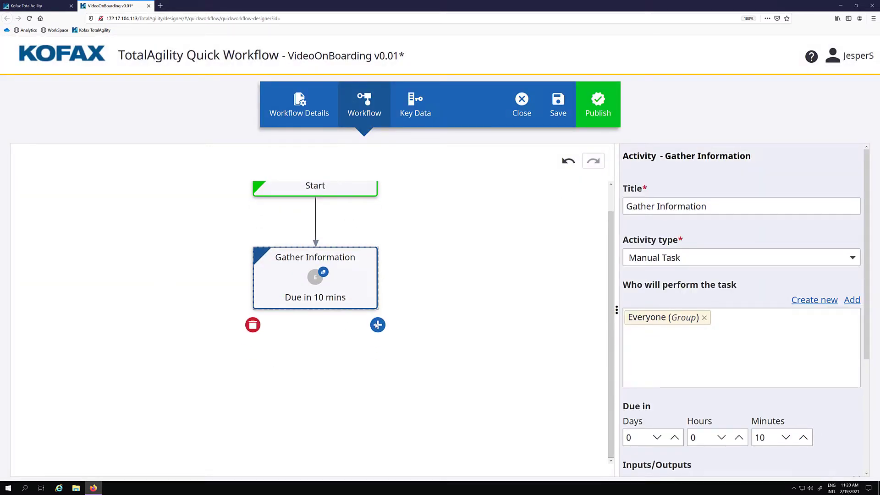
click(378, 325)
- Make the new activity a Rule using the Concatenate Strings business rule
click(426, 165)
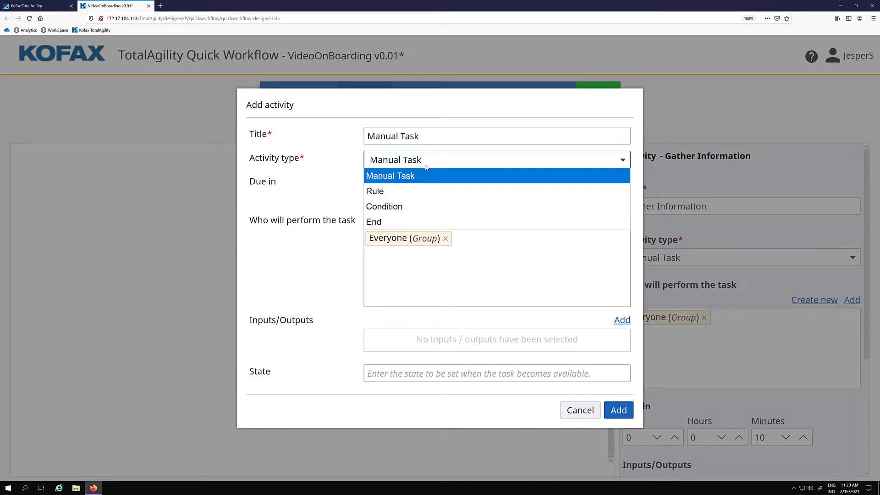
click(404, 191)
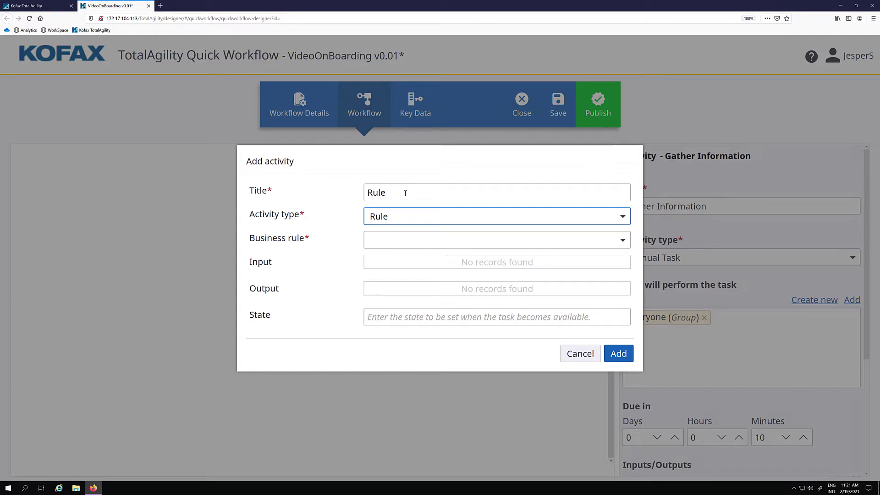
click(385, 218)
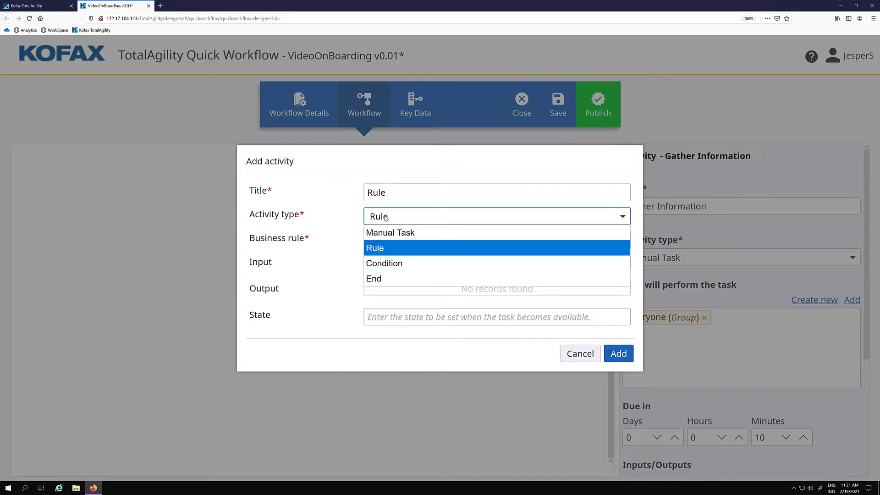
click(393, 248)
click(395, 244)
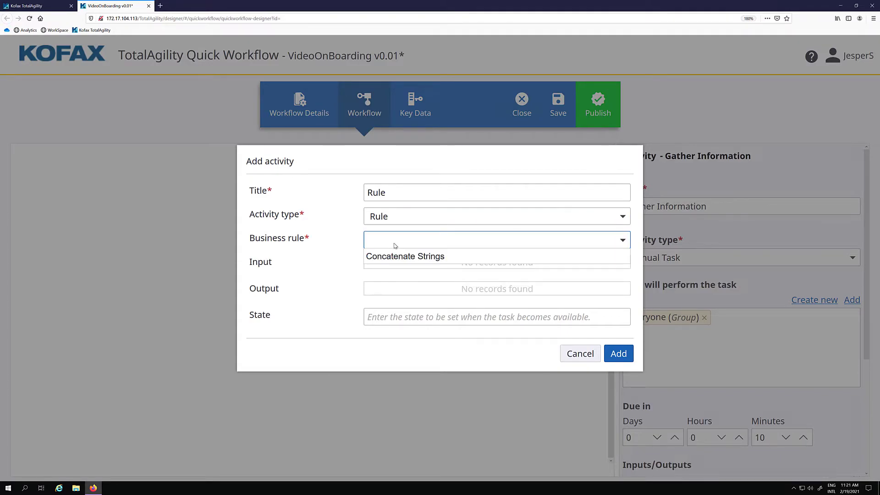
click(395, 256)
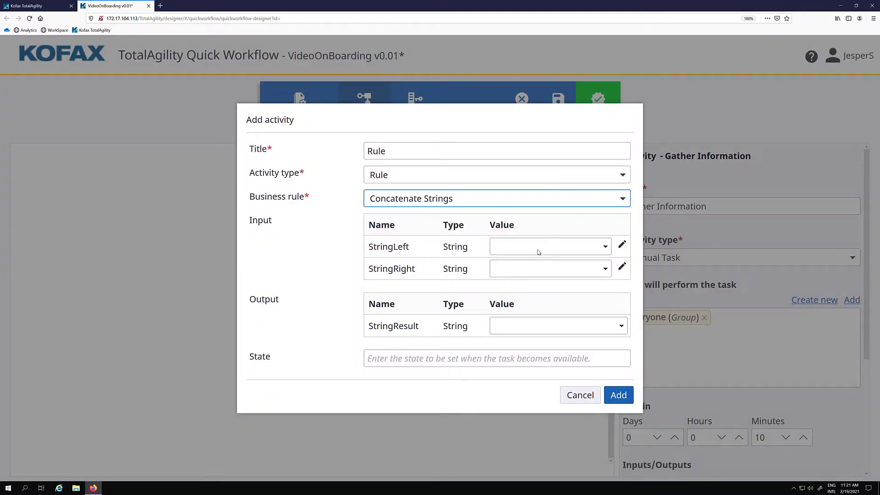
- Map StringLeft to First Name, StringRight to Last Name and StringResult to Full Name
click(556, 248)
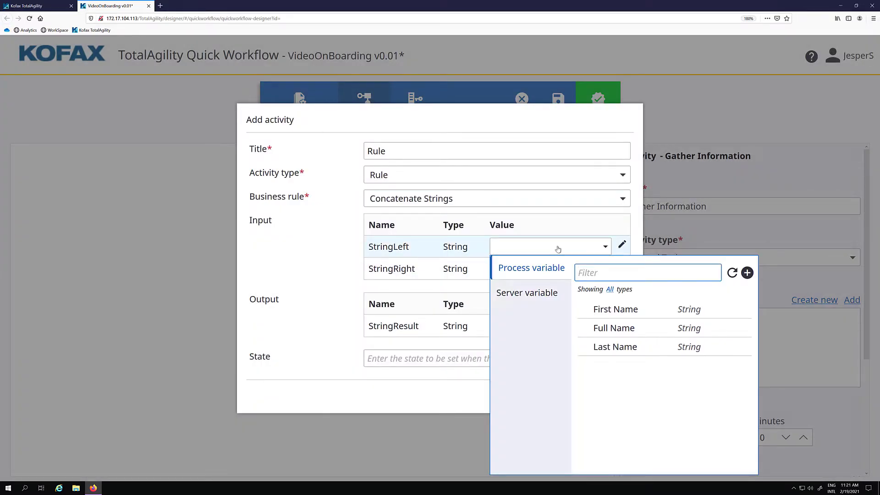
click(614, 310)
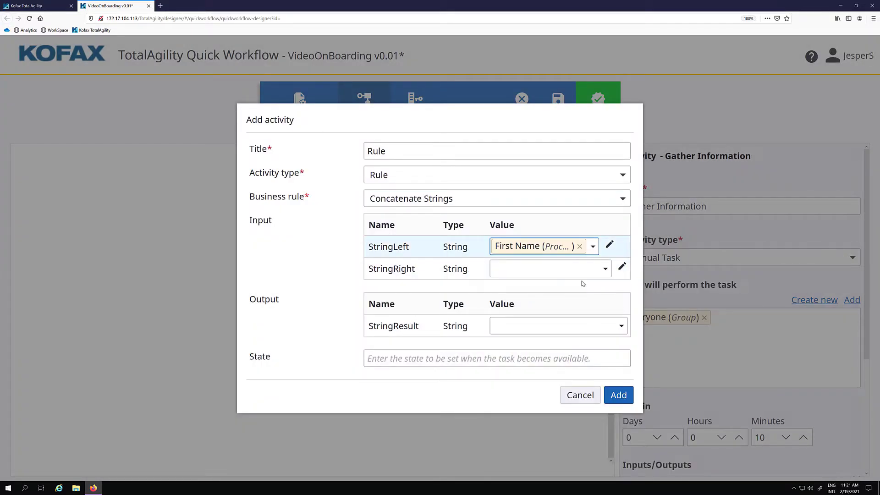
click(568, 268)
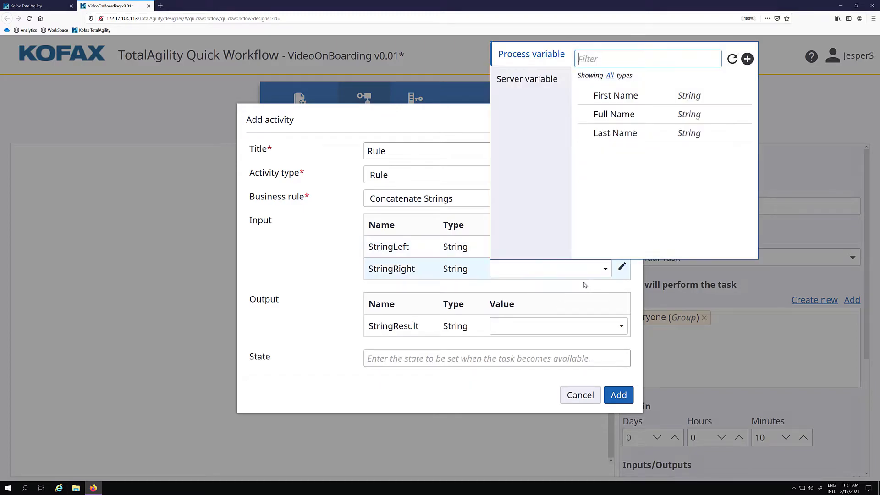
click(615, 133)
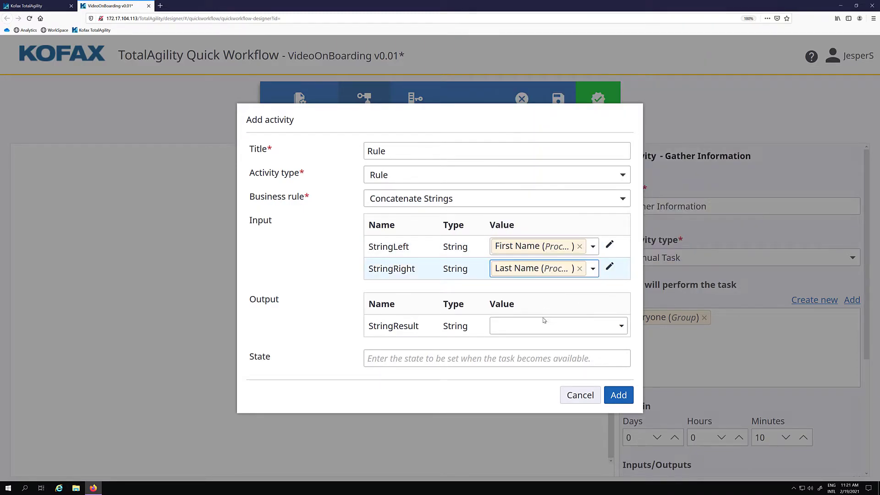
click(534, 332)
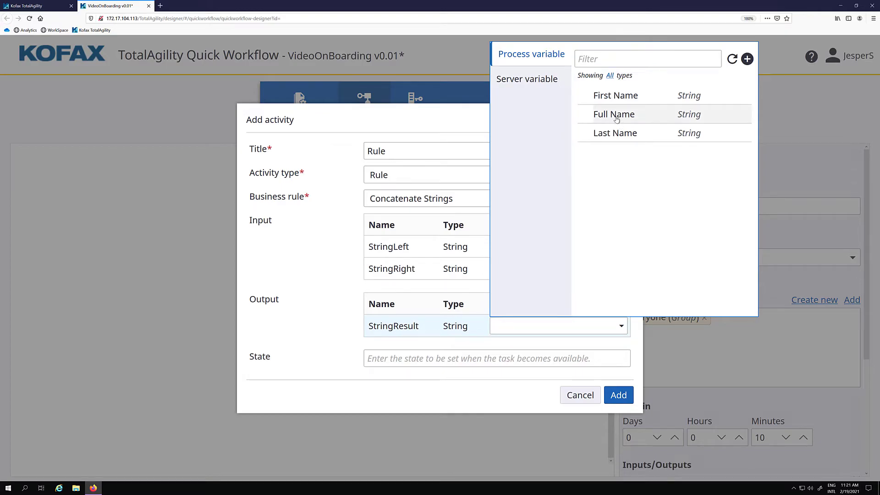
click(616, 118)
- Title the rule 'Create Full Name' and add it to the workflow
drag(391, 151, 344, 147)
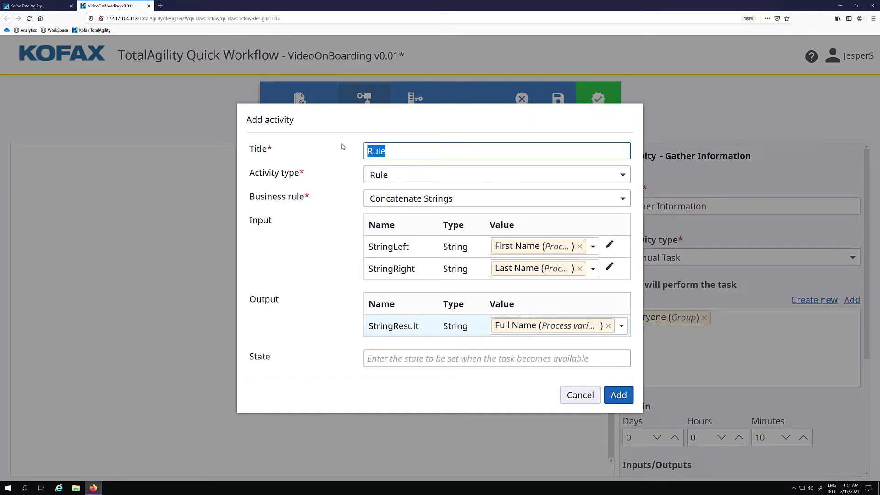
text(Create Full Name)
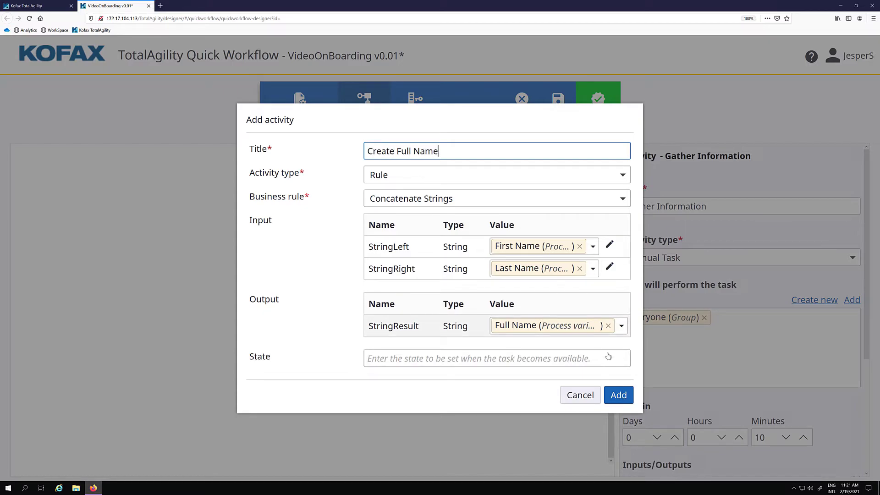
click(618, 395)
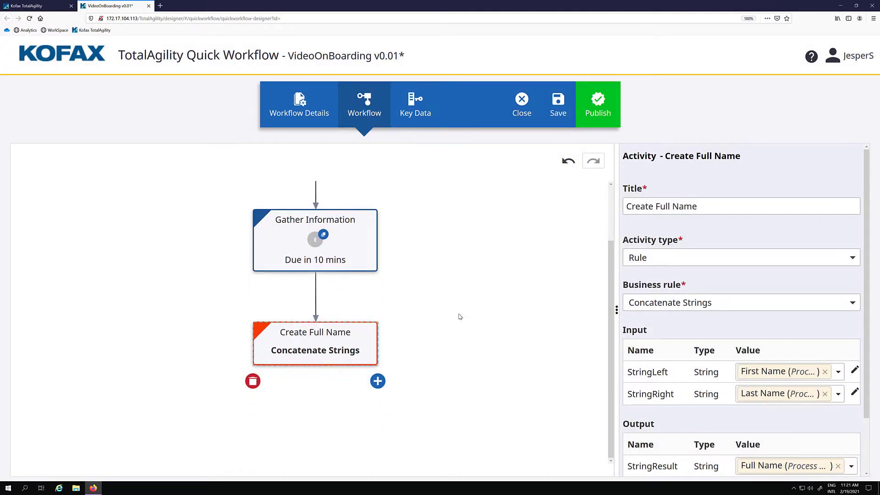
click(378, 344)
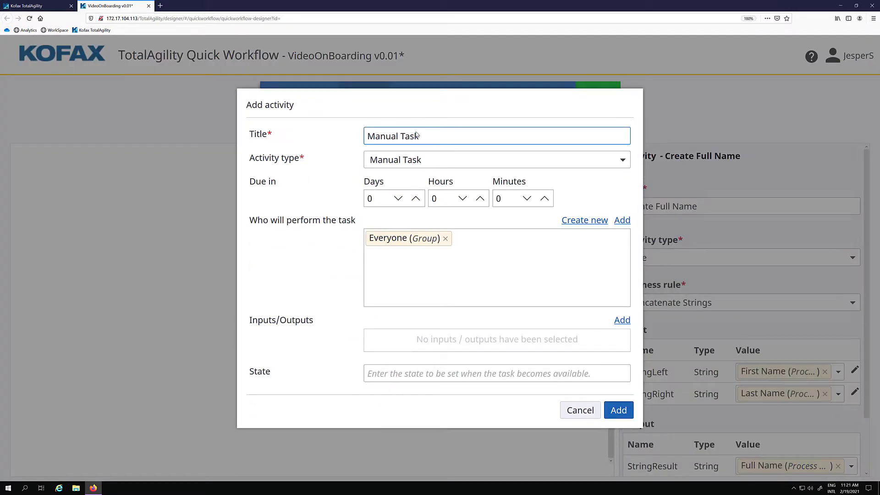
- Make the activity a Condition with a branch to a manual task 'Manual Processing of Loan'
click(414, 161)
click(389, 205)
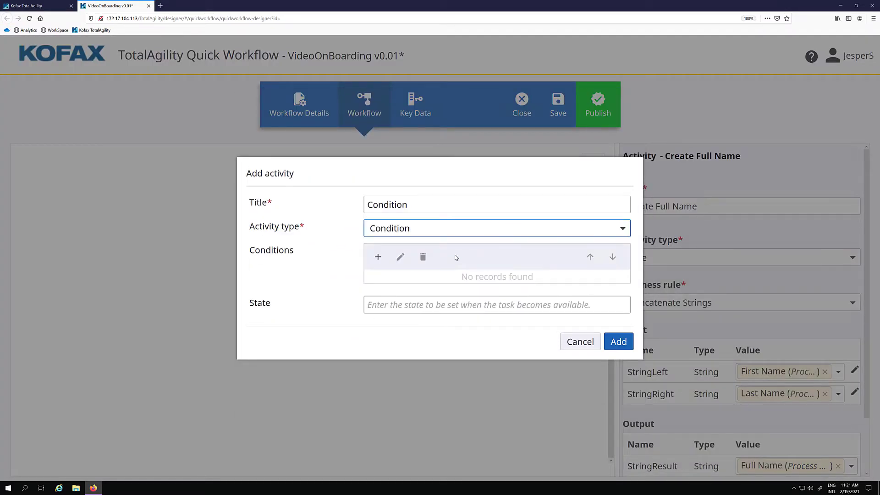
click(378, 257)
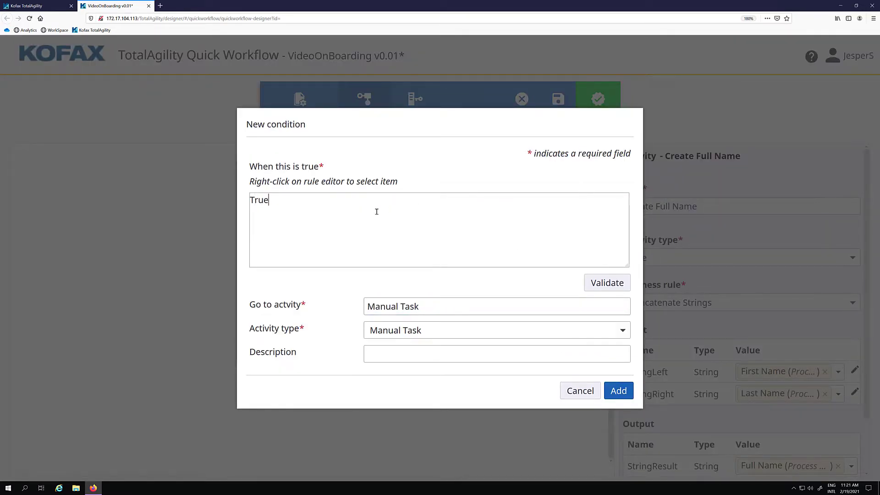
click(486, 333)
click(425, 307)
drag(425, 306, 331, 311)
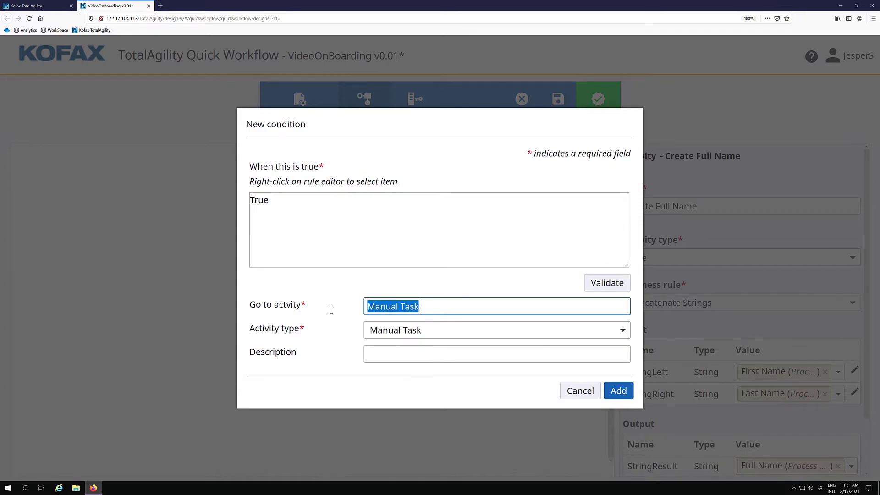
text(Manua)
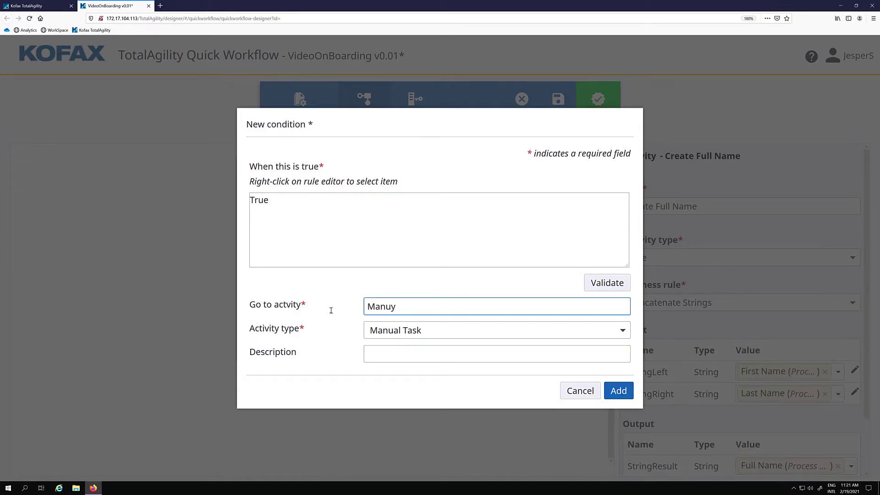
text(l Processing of Loan)
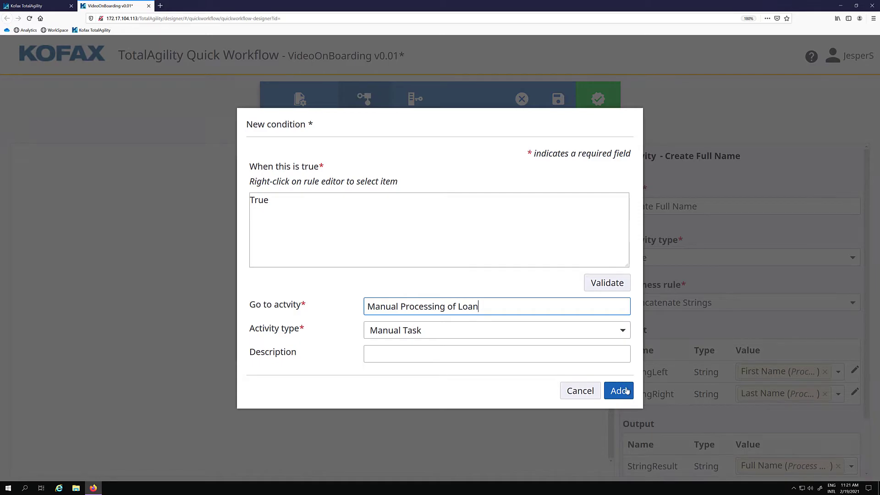
click(626, 390)
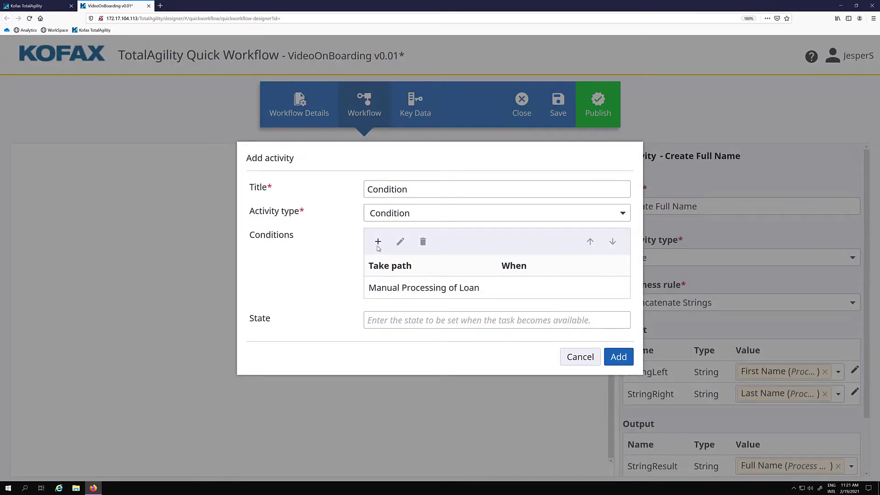
- Add a 'False' branch ending in an End named 'Automatic Processing', then add the Condition
click(378, 242)
text(False)
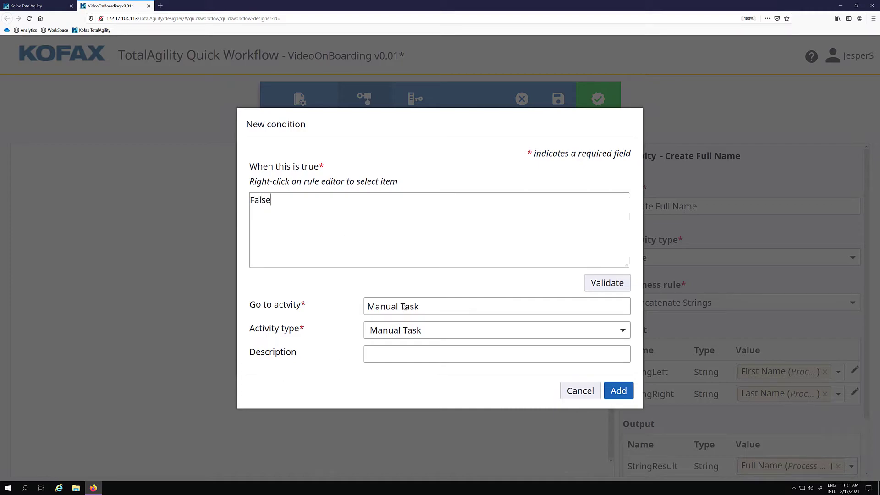
click(422, 332)
click(374, 391)
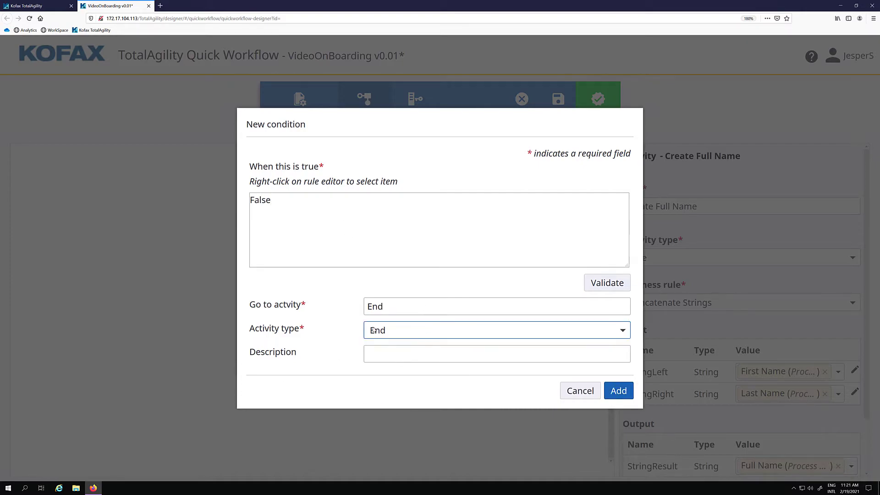
drag(391, 304, 352, 305)
text(Automat)
text(ic to)
key(BackSpace)
key(BackSpace)
text(Processing)
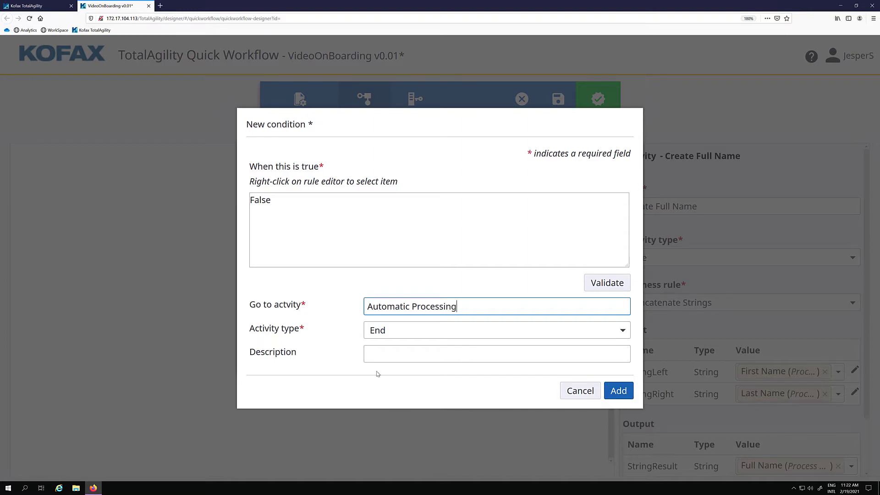
click(618, 392)
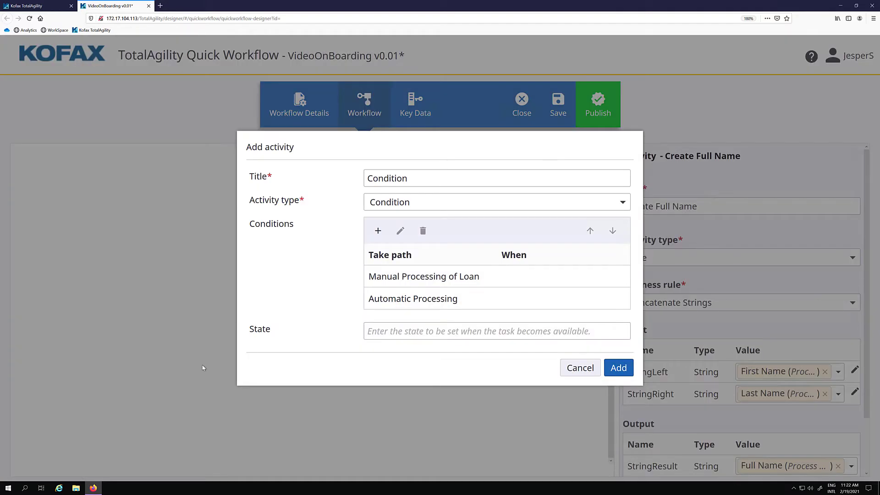
click(619, 368)
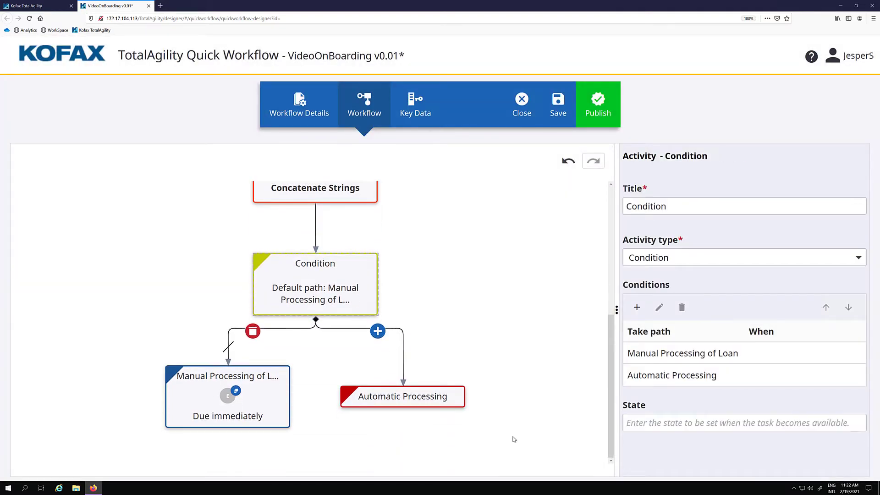
- Attach Full Name and Loan Amount as variables of the Manual Processing of Loan task
scroll(514, 439, down, 2)
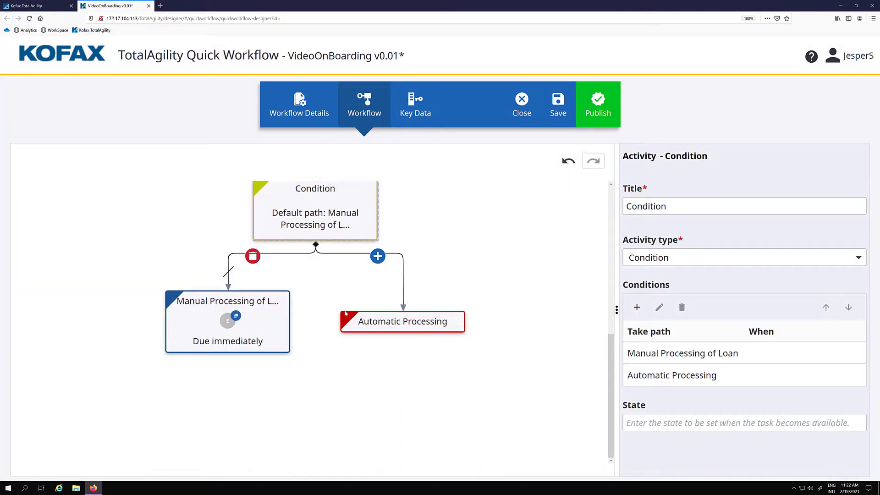
click(192, 317)
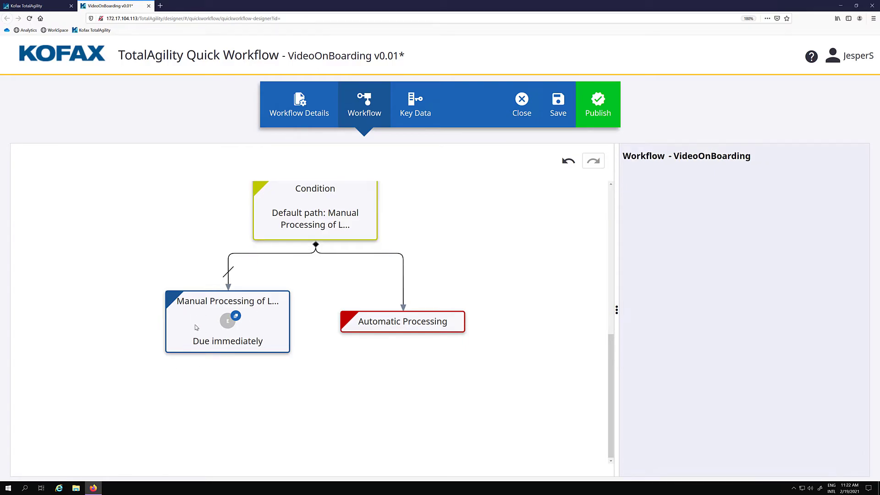
click(266, 322)
scroll(702, 392, down, 2)
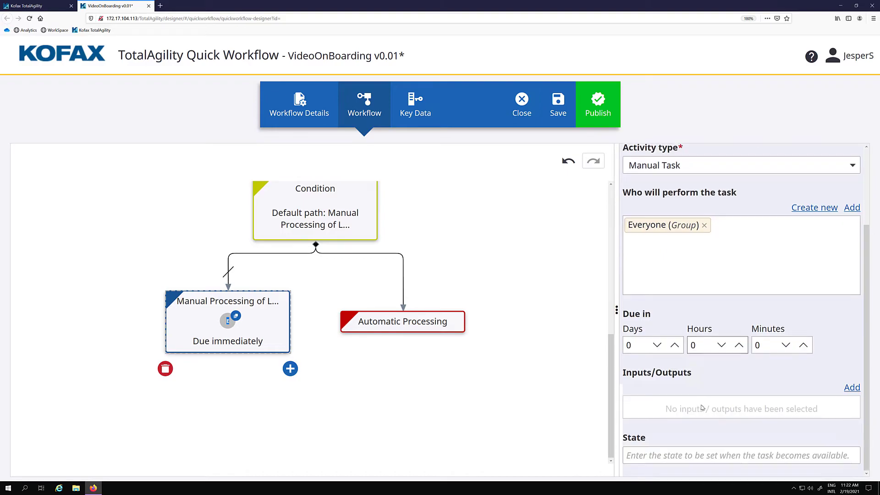
click(851, 387)
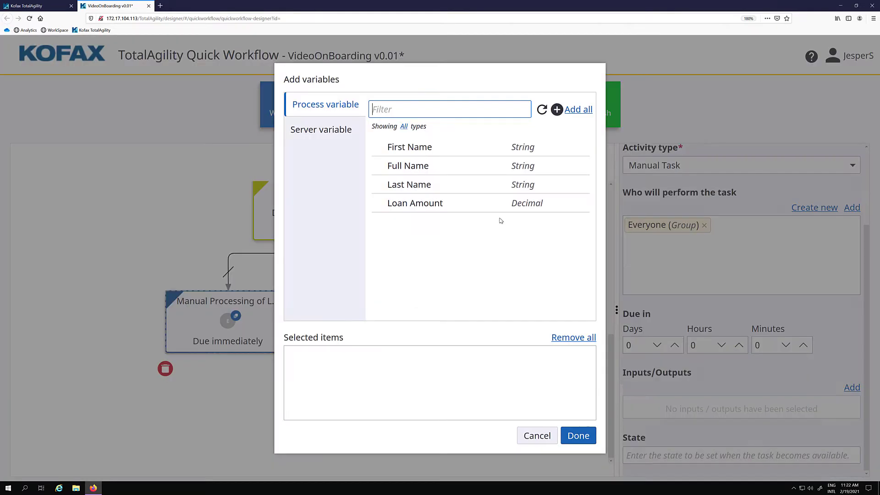
click(407, 171)
click(433, 203)
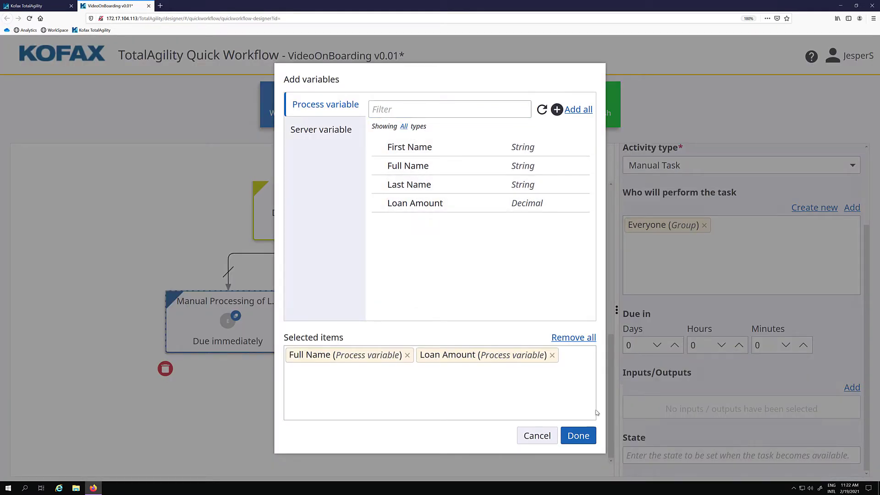
click(578, 436)
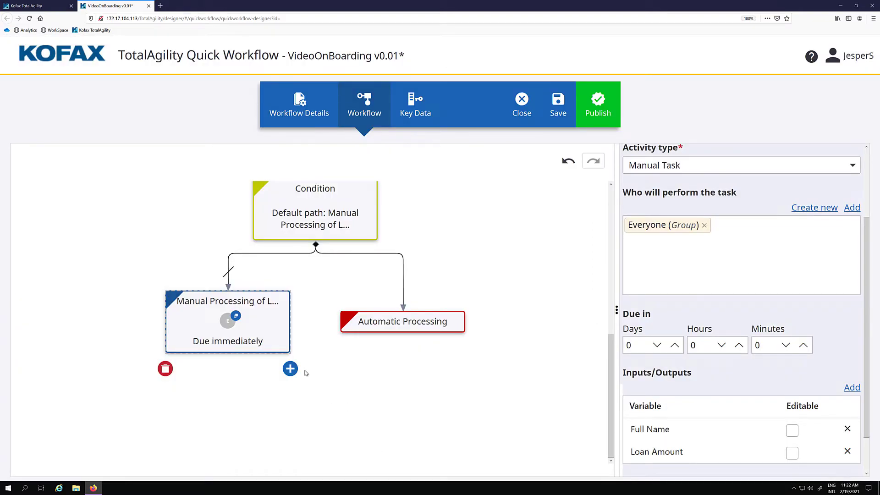
- Add an End activity after the Manual Processing of Loan task
click(286, 369)
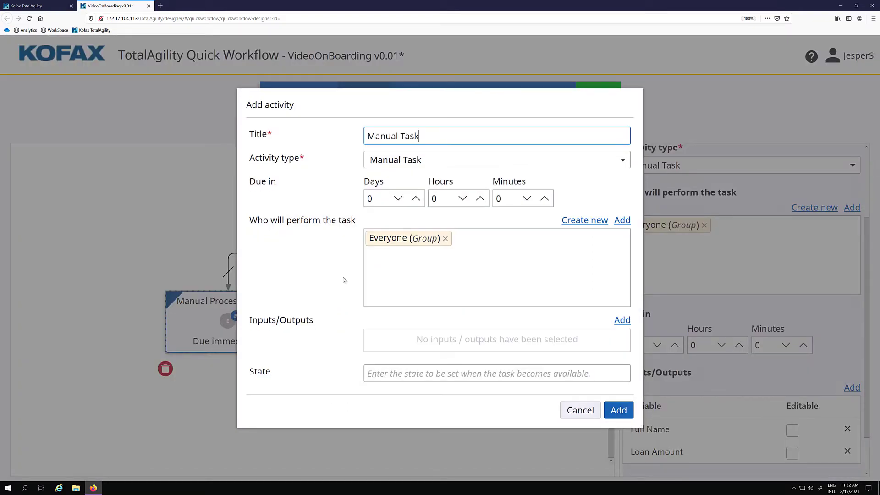
click(397, 160)
click(385, 221)
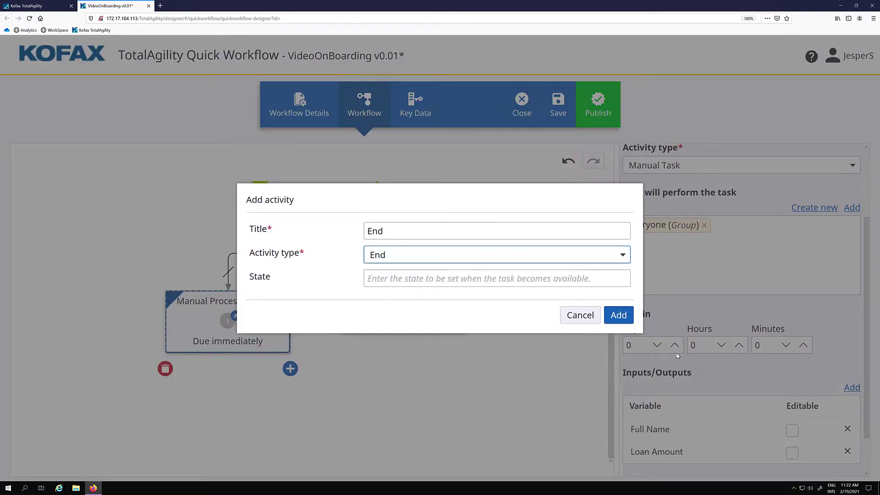
click(619, 314)
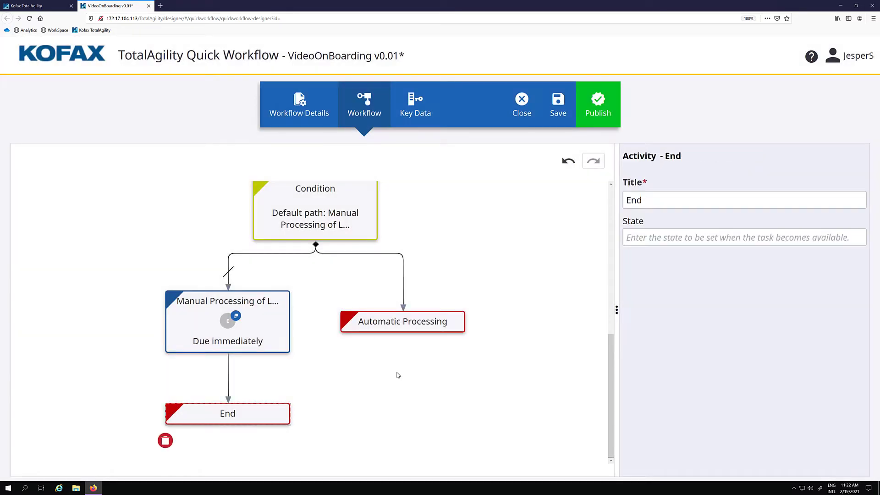
scroll(397, 373, up, 7)
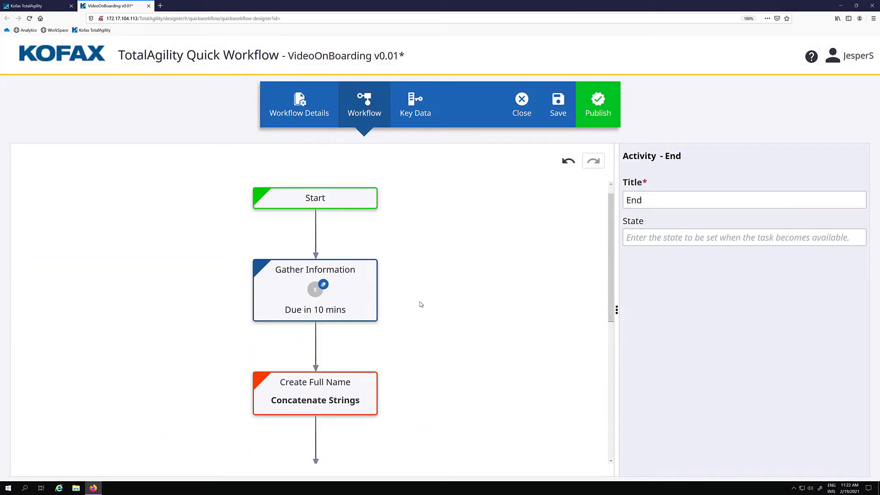
- Review, save and publish VideoOnBoarding as version 1, then open the Workspace logon page
scroll(421, 304, up, 2)
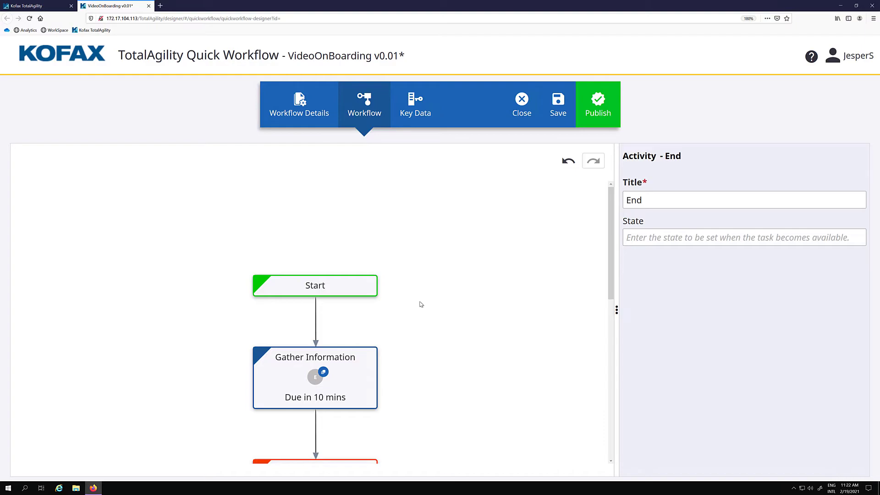
scroll(421, 304, down, 5)
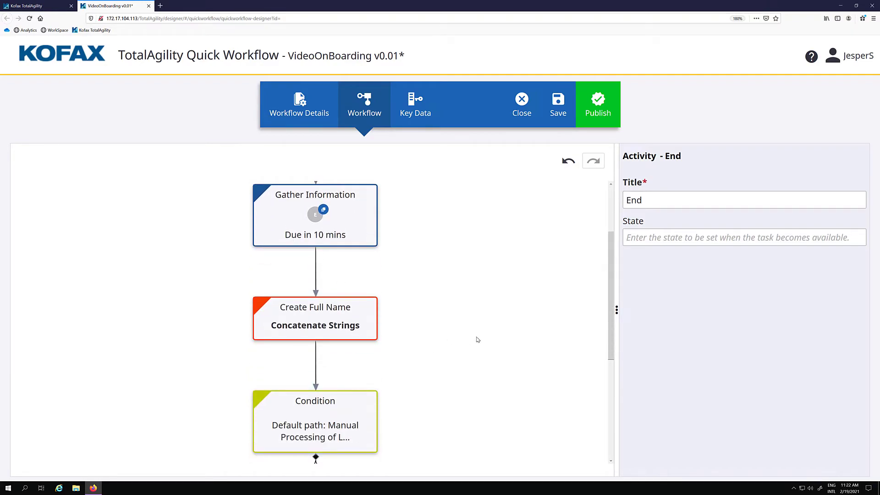
scroll(477, 335, down, 5)
scroll(476, 330, down, 3)
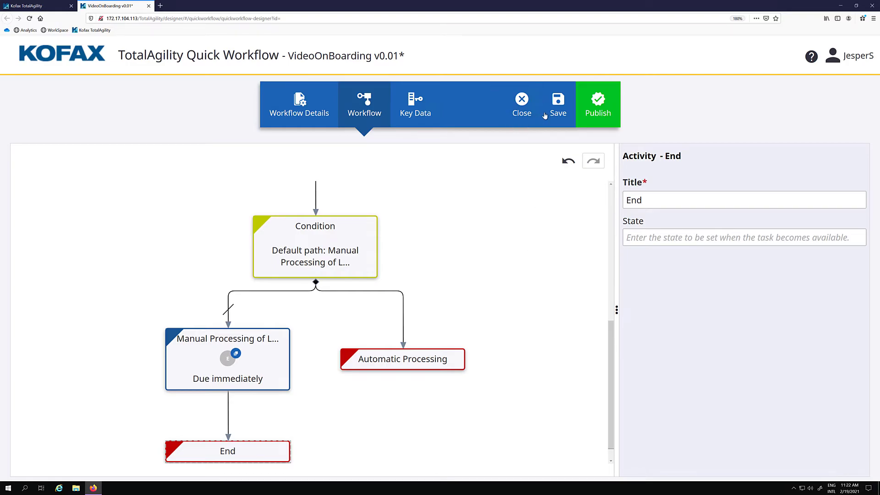
click(555, 113)
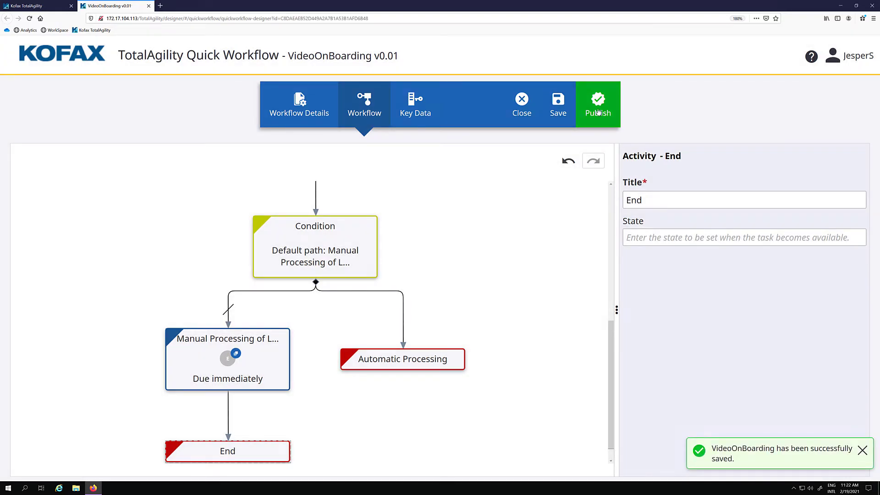
click(598, 112)
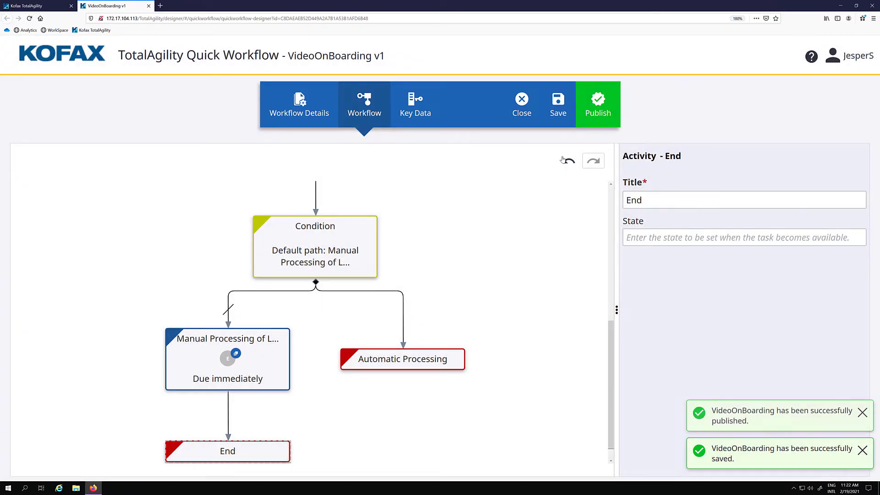
click(160, 6)
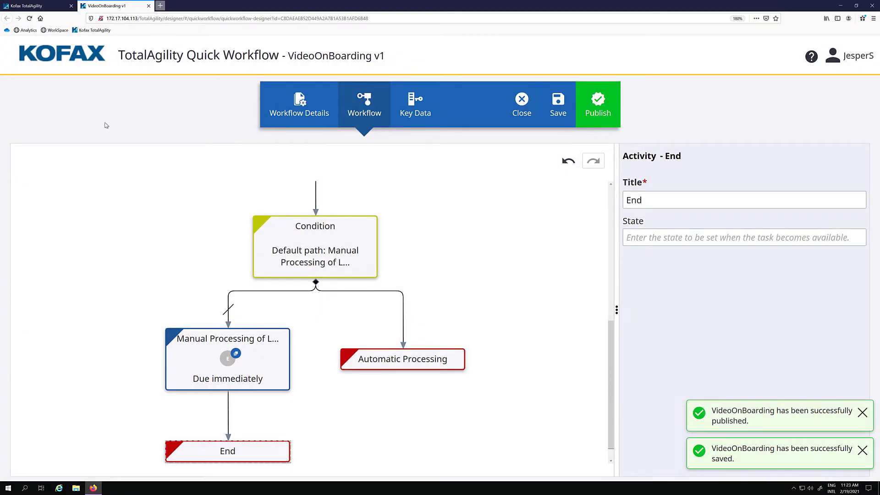
click(55, 29)
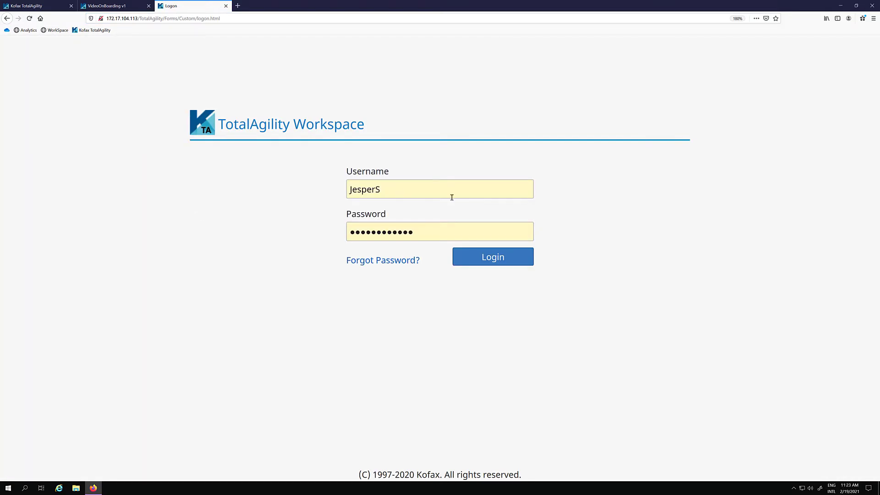
- Log in and open VideoOnBoarding's QuickWorkflowDashboard via Quick Start > Workflow Solutions to create a job
click(509, 258)
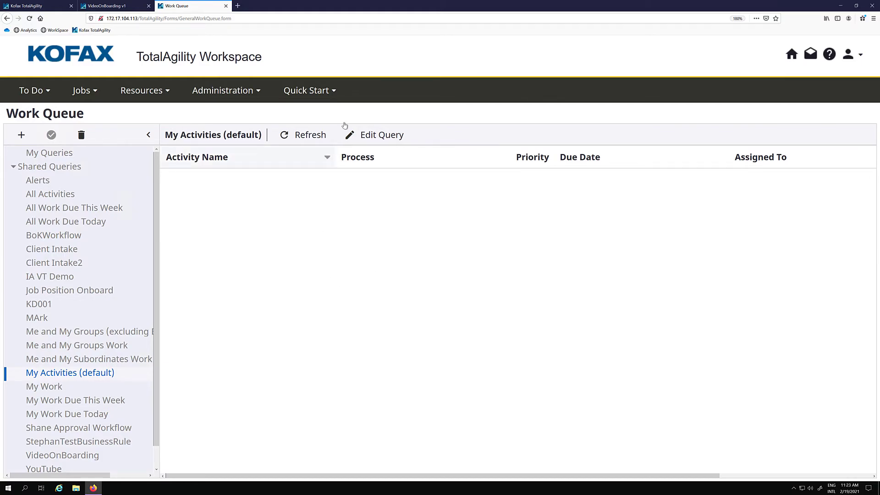
click(334, 91)
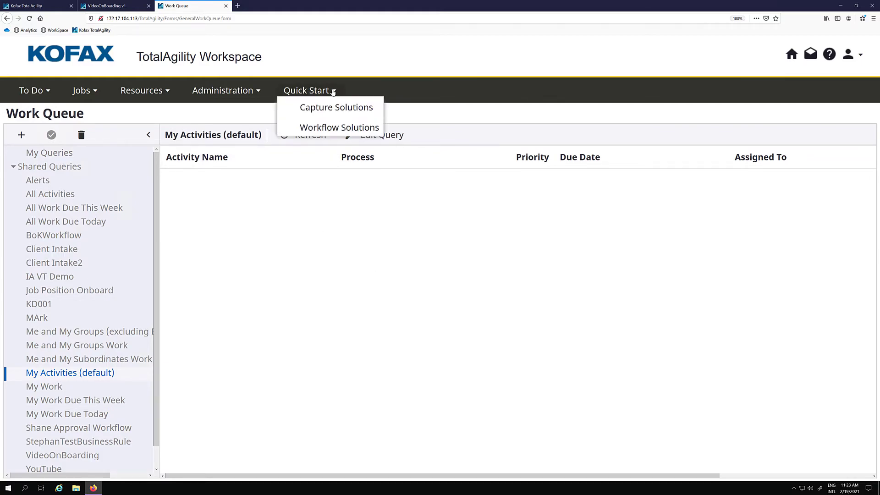
click(316, 129)
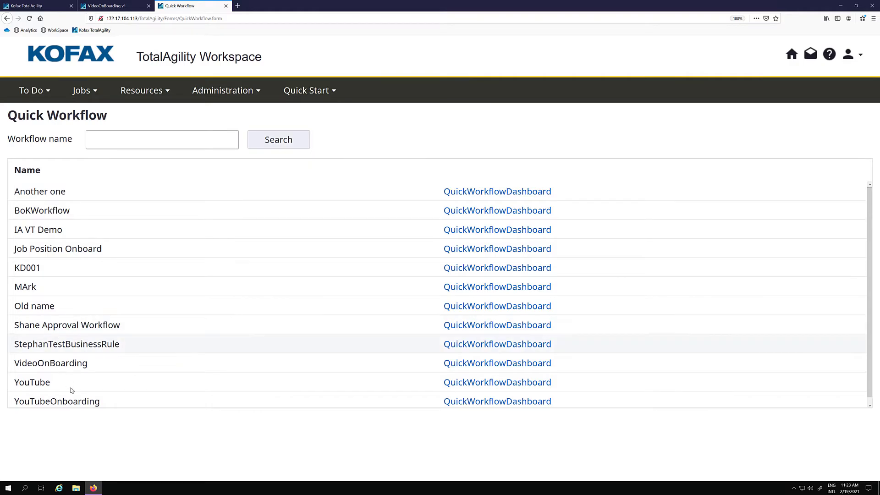
click(492, 364)
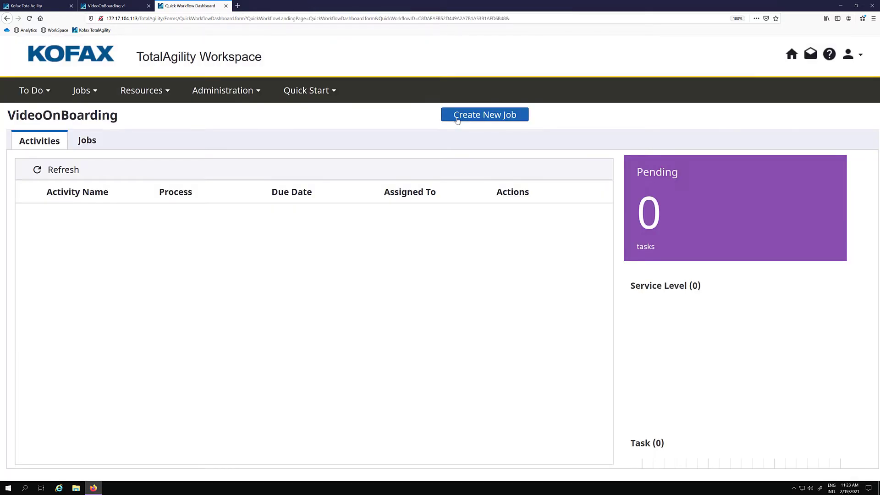
click(457, 118)
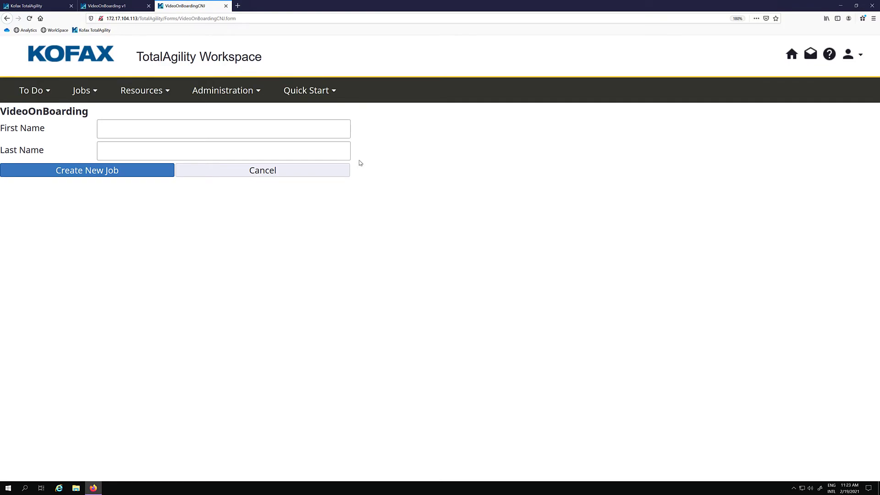
- Create a new VideoOnBoarding job with the applicant's first and last name
click(249, 135)
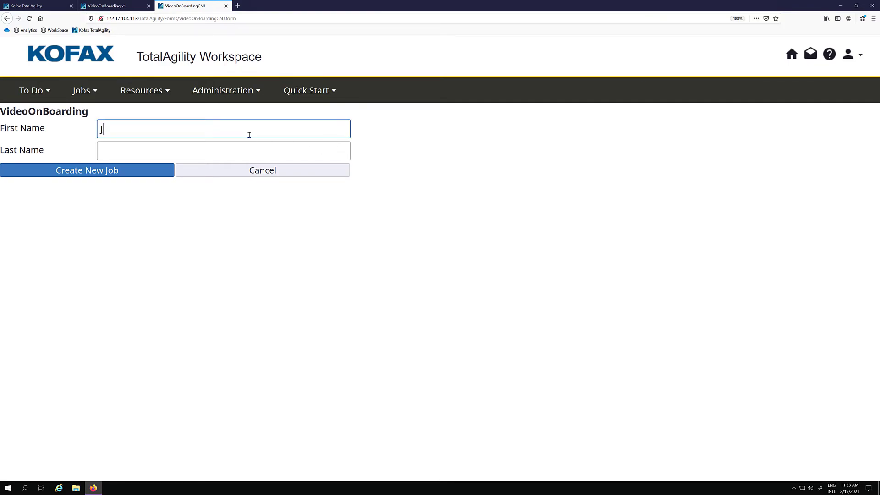
key(Tab)
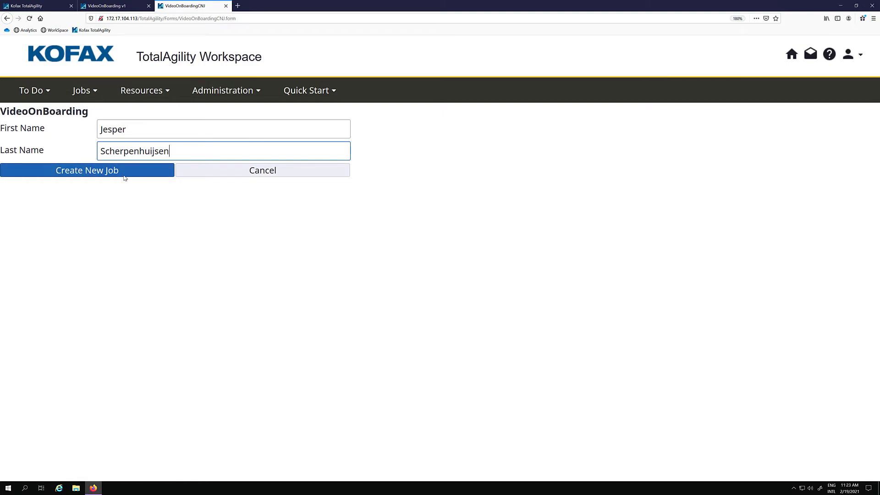
click(158, 171)
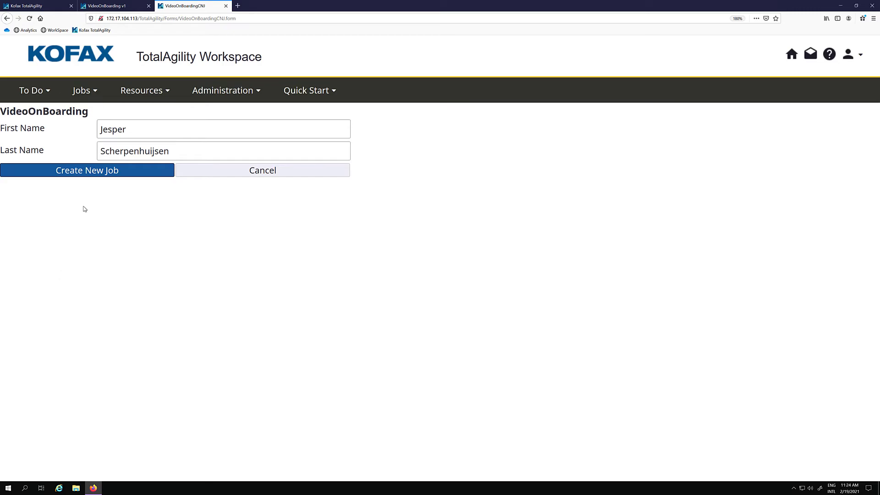
click(121, 174)
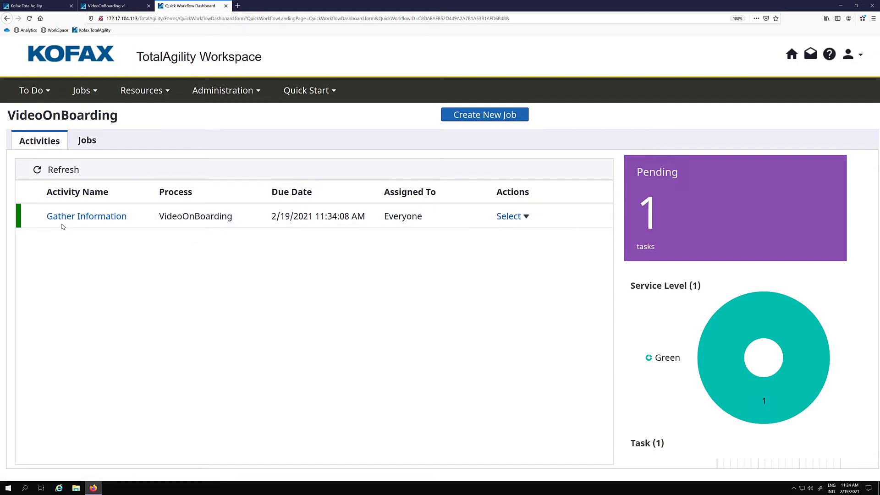
- In Gather Information, set Loan Amount to 1000 and append the applicant's middle name to First Name
click(82, 217)
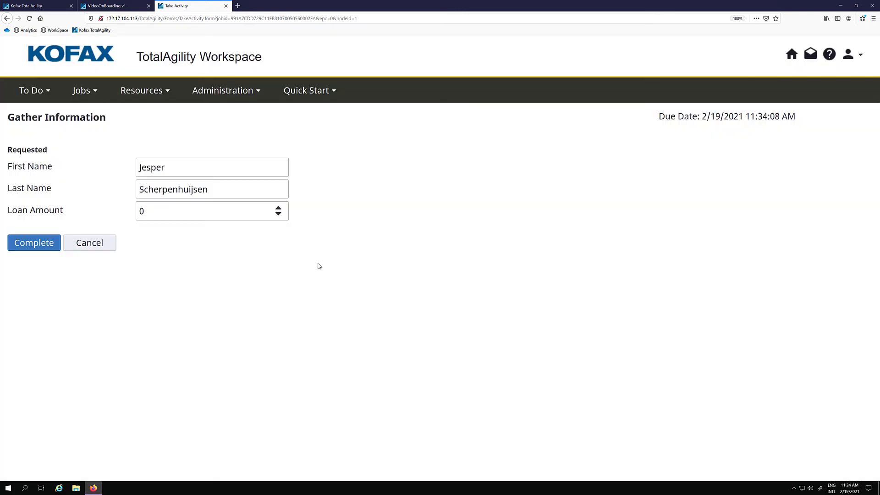
double_click(136, 211)
text(1000)
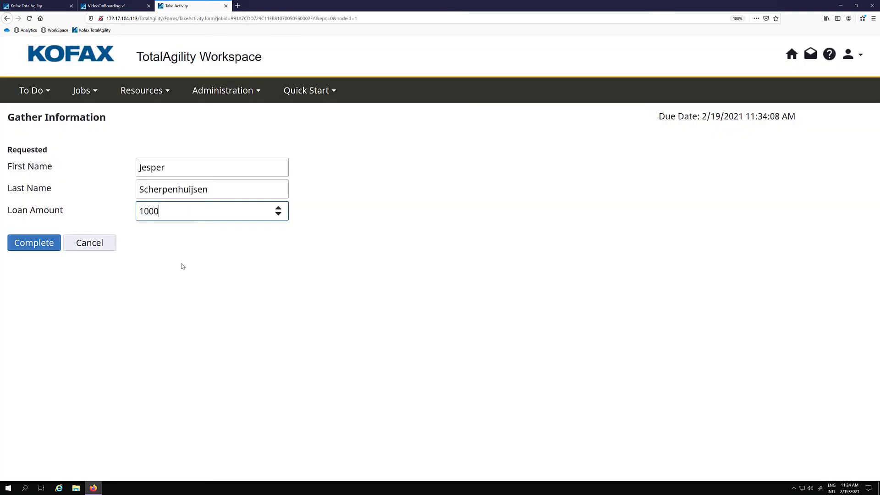
click(192, 170)
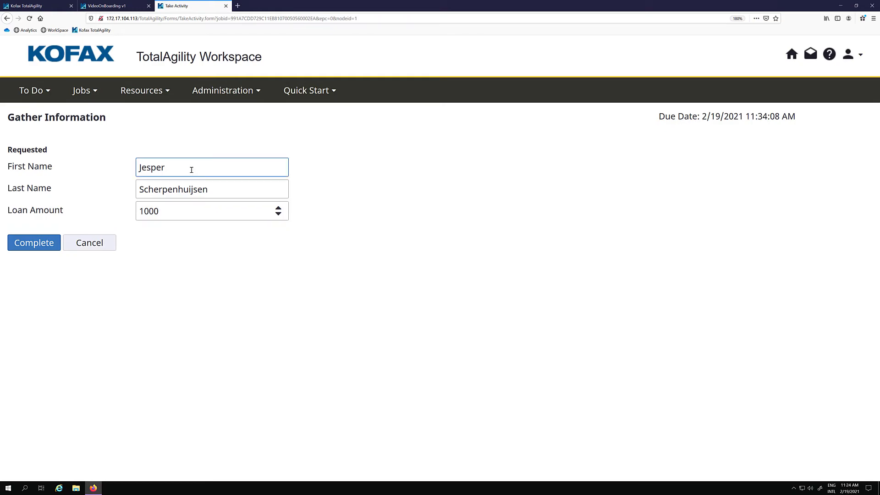
text(Ewoud)
- Complete Gather Information, then check the combined full name and 1000 loan amount in Manual Processing of Loan
click(37, 242)
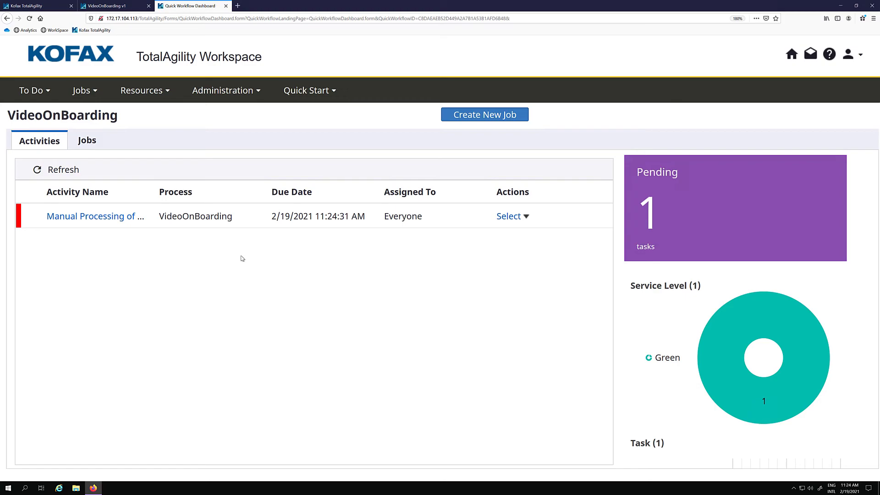
click(83, 222)
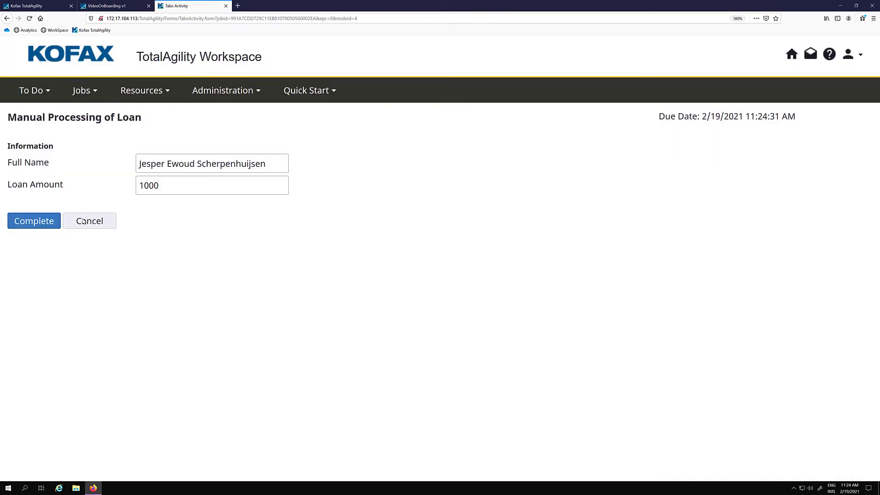
drag(140, 165, 266, 167)
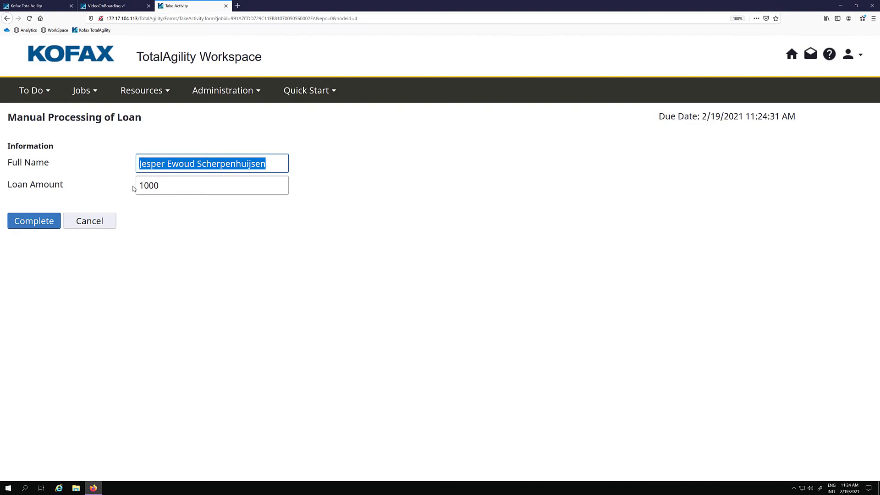
click(215, 184)
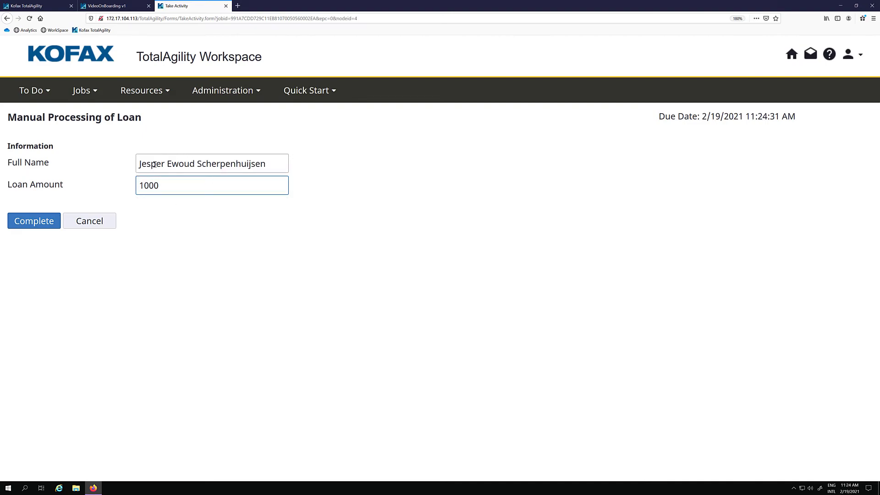
key(shift+Tab)
click(187, 186)
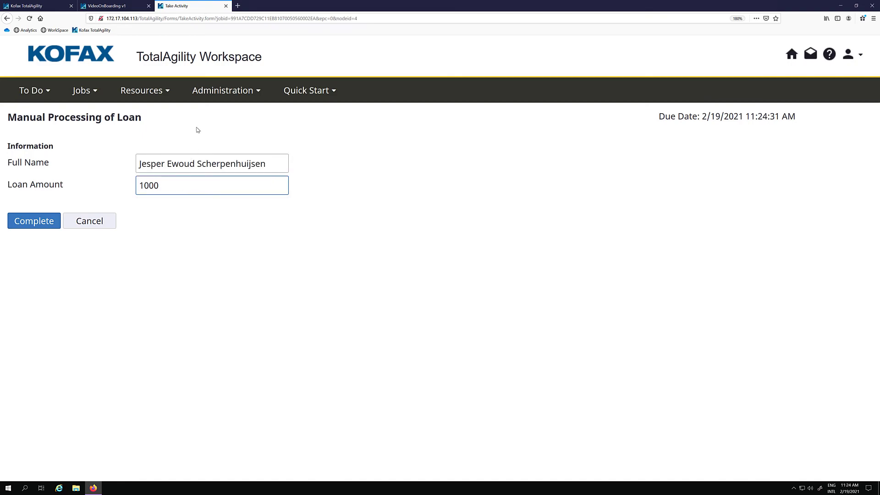